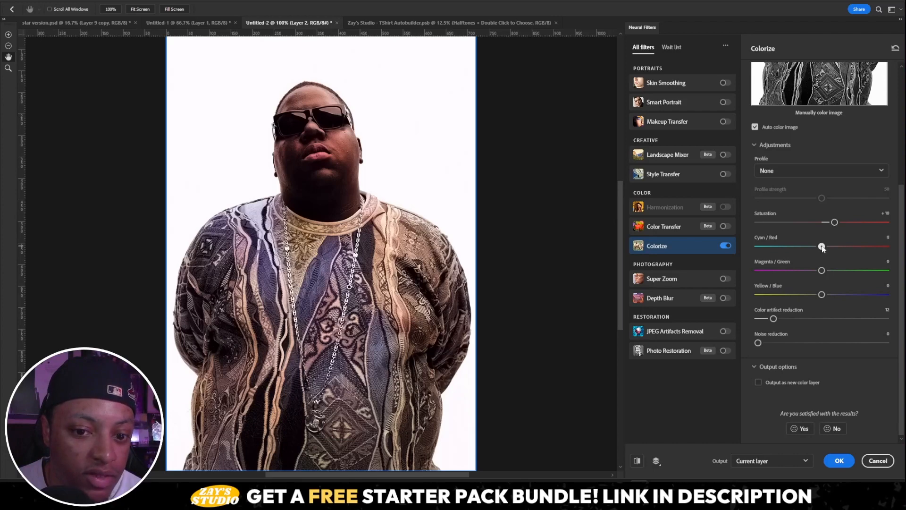
- Apply the Colorize neural filter to the current layer and toggle Layer 2's visibility to compare it with the original
click(839, 460)
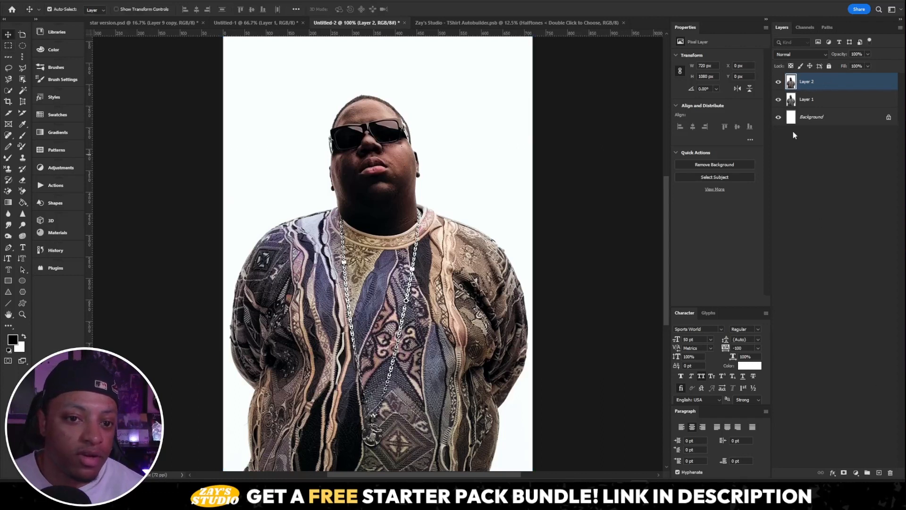
click(778, 82)
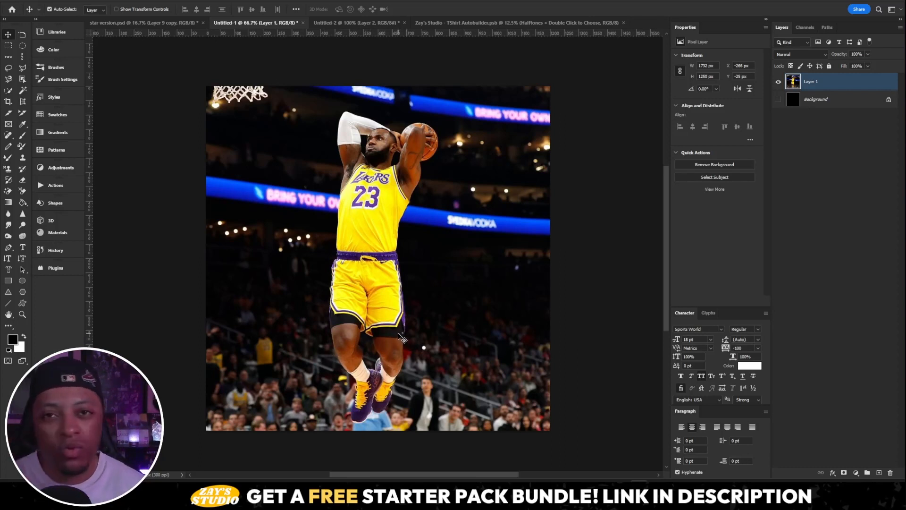
- Remove the background from the basketball photo on Layer 1 and check the cutout against the black Background layer
click(723, 166)
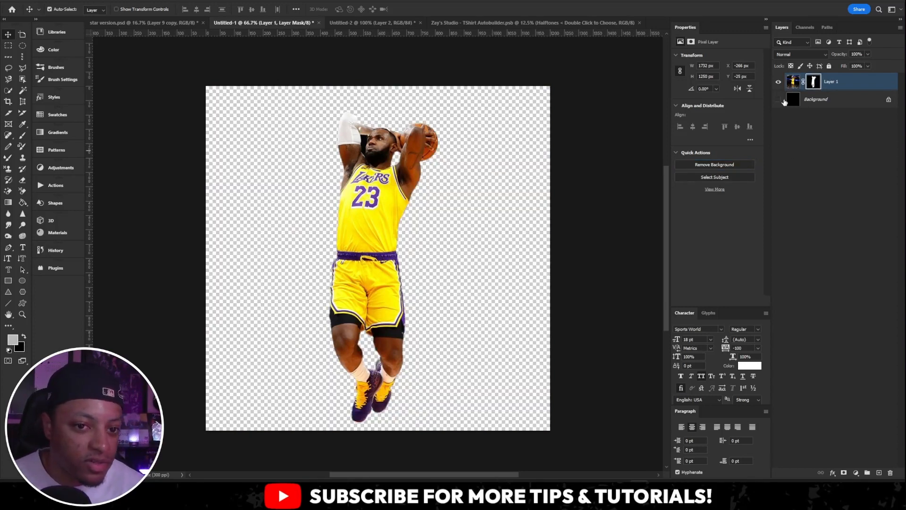
click(777, 102)
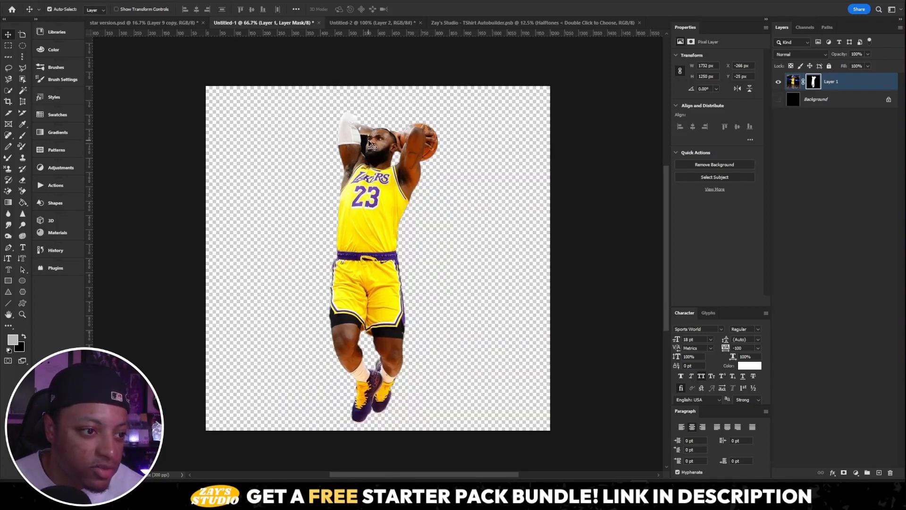
click(778, 100)
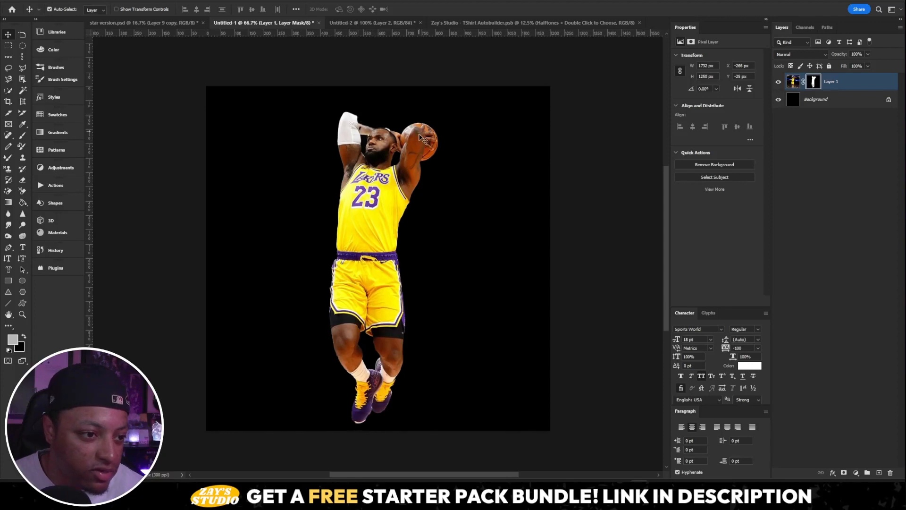
click(778, 100)
click(779, 100)
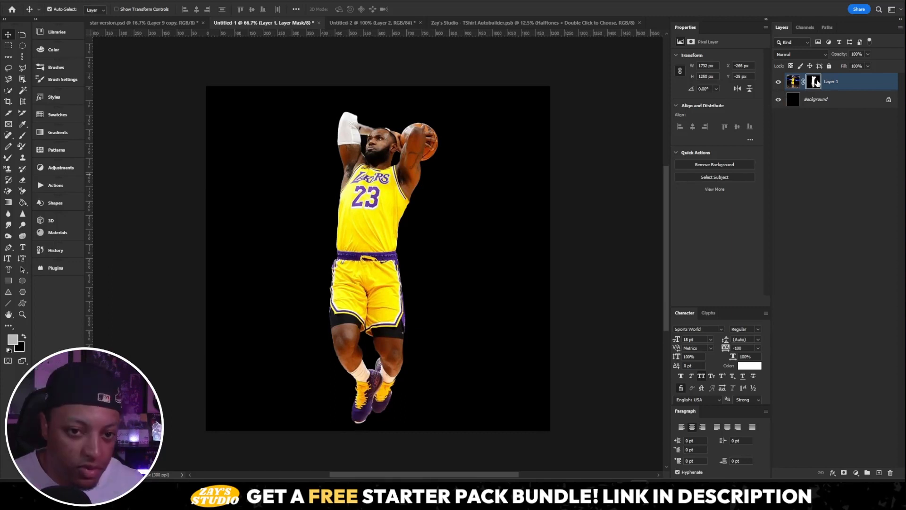
- Delete the layer mask from Layer 1 to restore the full basketball photo
right_click(816, 83)
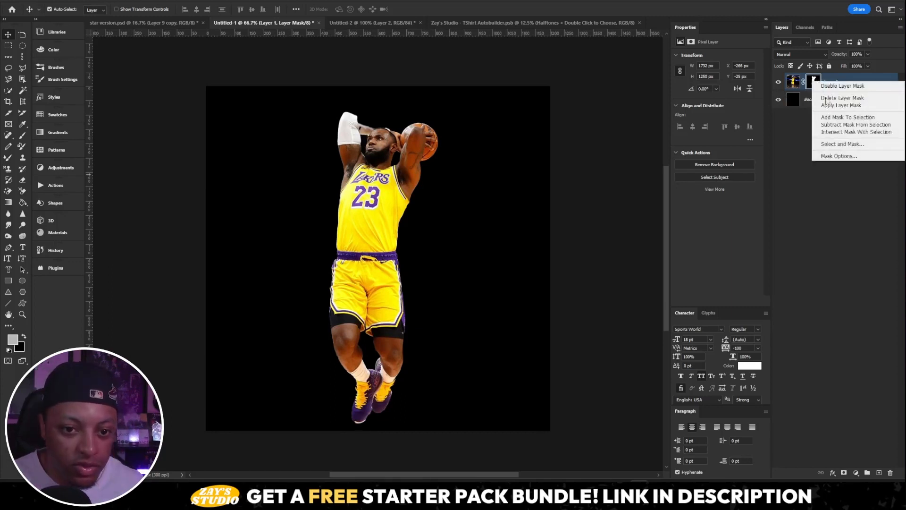
click(850, 98)
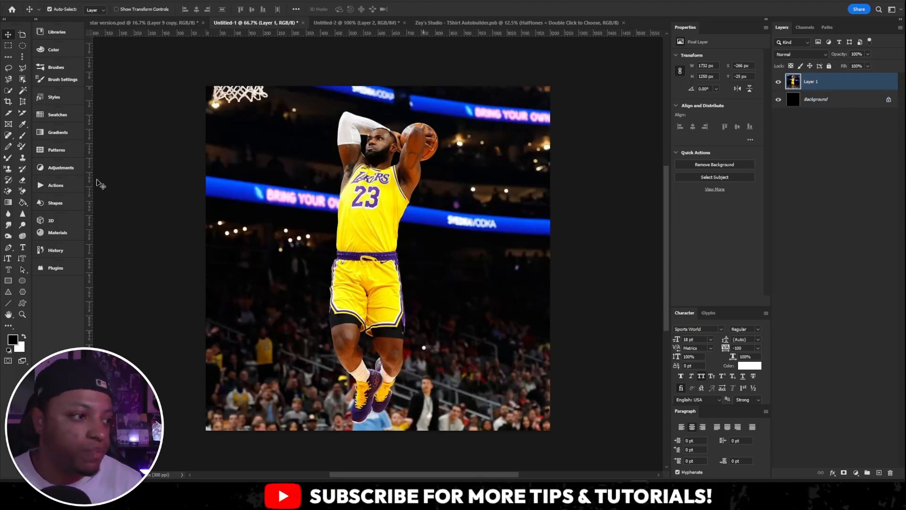
- Select the dunking player with the Object Selection tool and copy the selection to a new layer
click(23, 80)
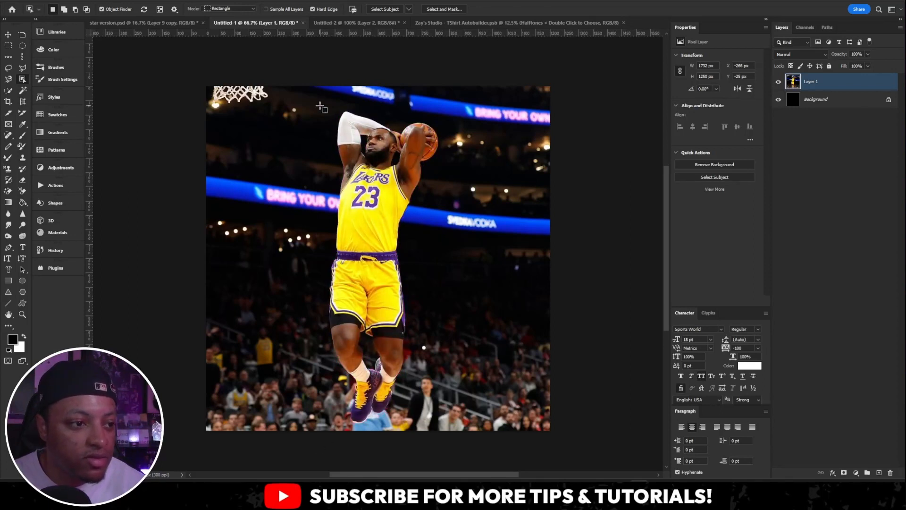
drag(319, 102, 441, 424)
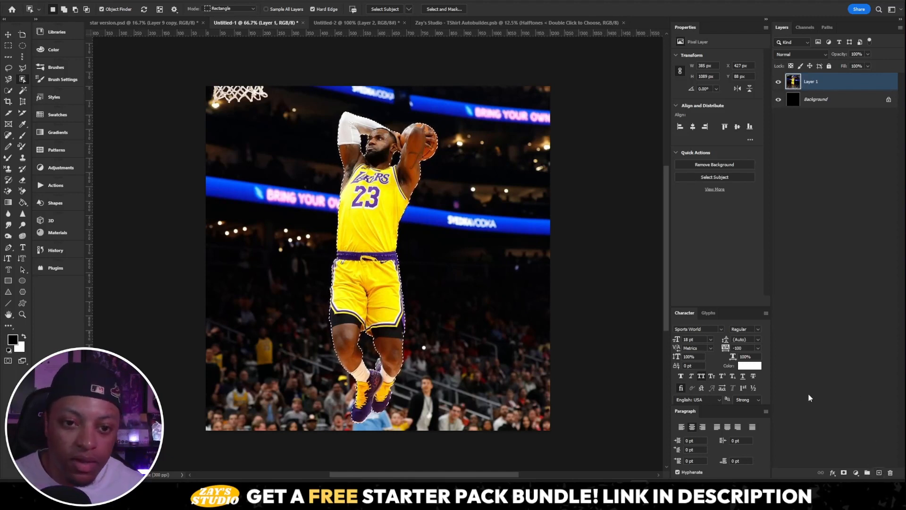
key(ctrl+j)
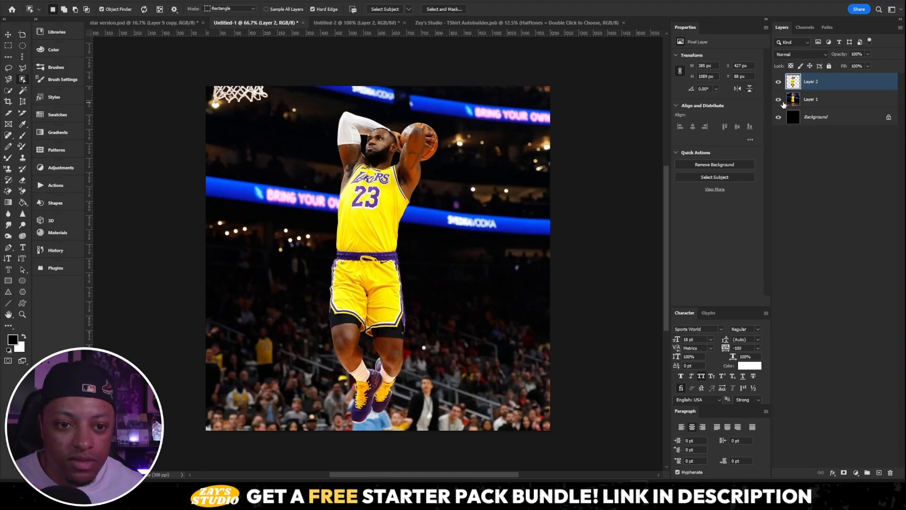
- Hide Layer 1 and the Background layer to isolate the player cutout, and switch to the Move tool
click(779, 100)
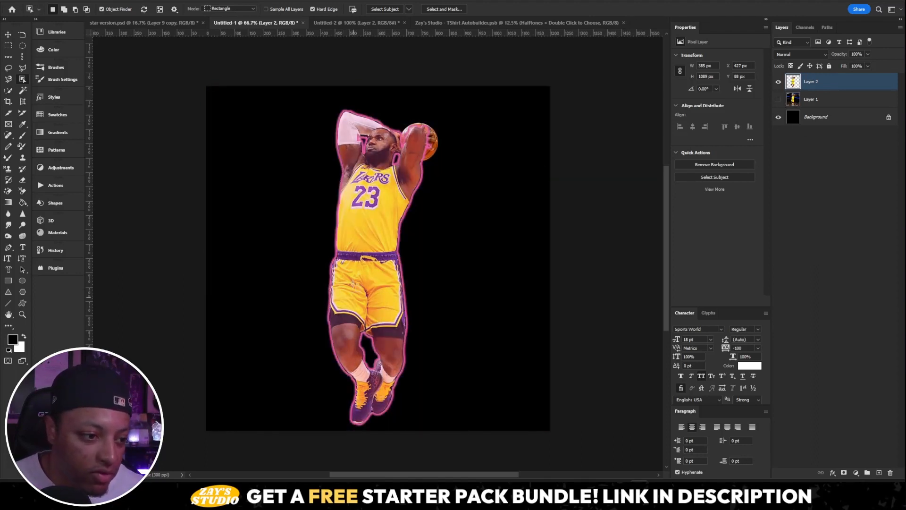
click(779, 118)
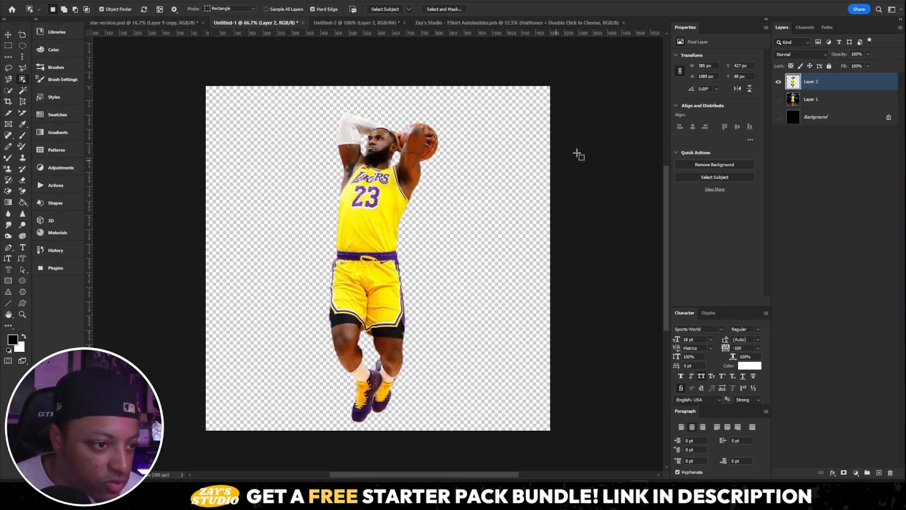
click(8, 36)
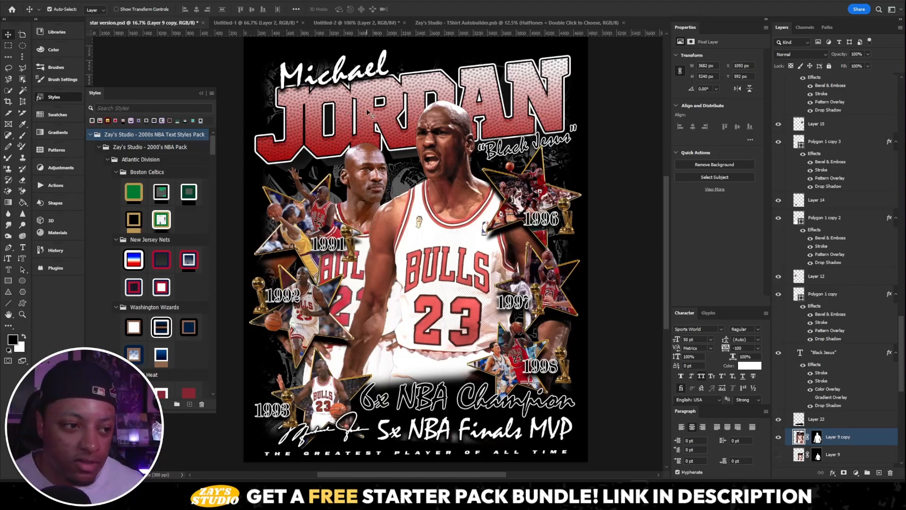
- Apply the gold layer style with red outline from the Chicago Bulls group to the large JORDAN title text
click(350, 113)
scroll(209, 184, down, 10)
scroll(209, 184, down, 10)
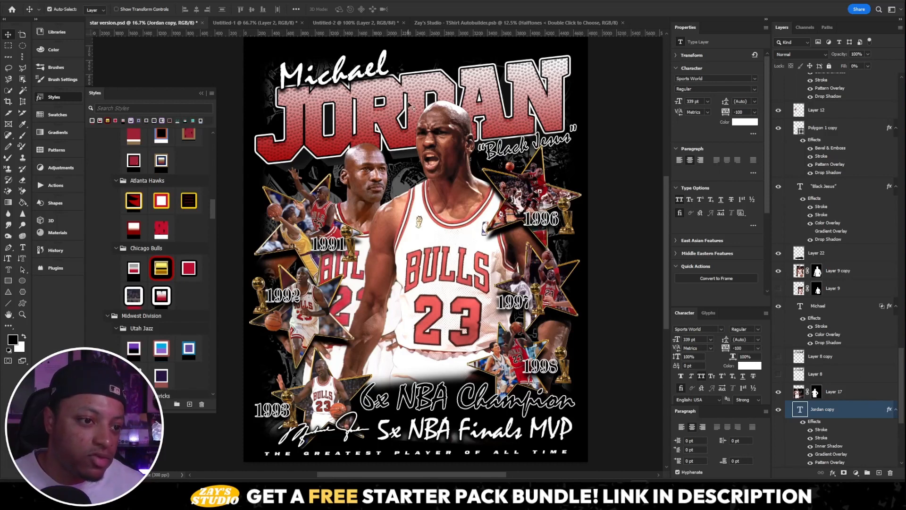
click(161, 272)
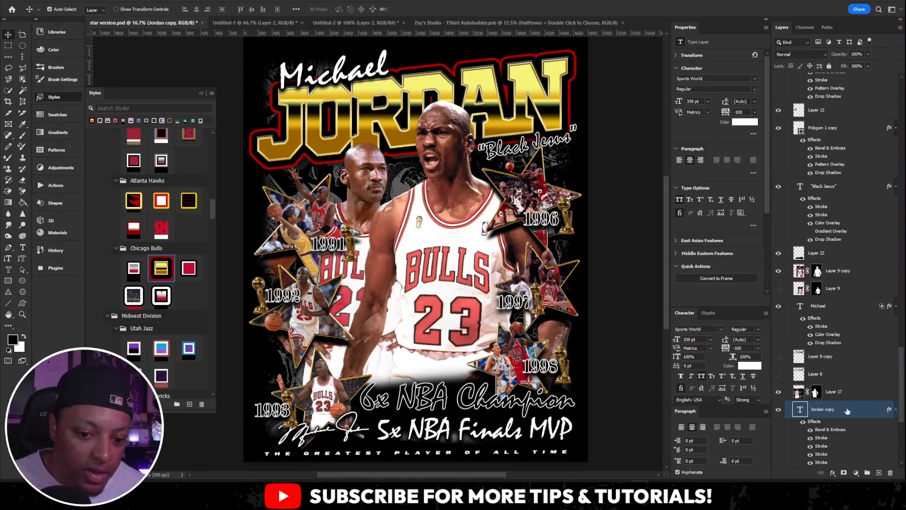
- Scale the layer effects of the Jordan copy text layer to 56%
scroll(900, 397, down, 5)
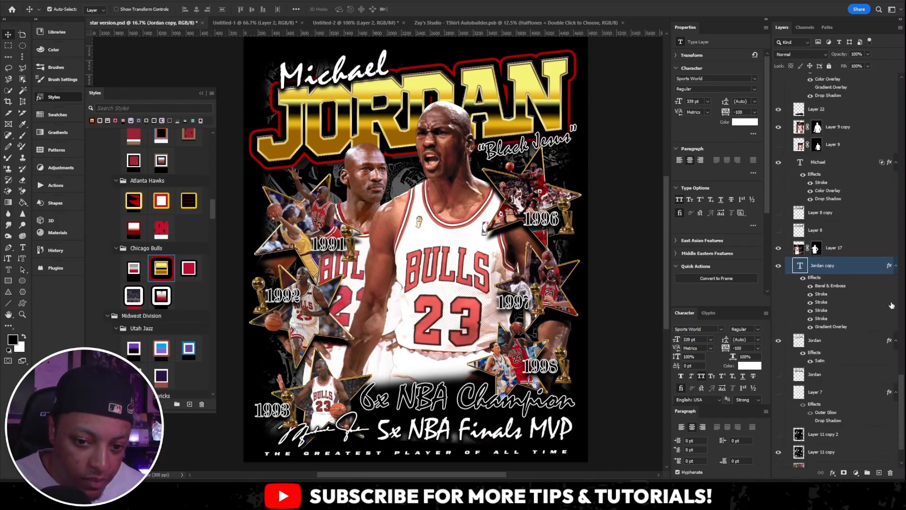
right_click(889, 268)
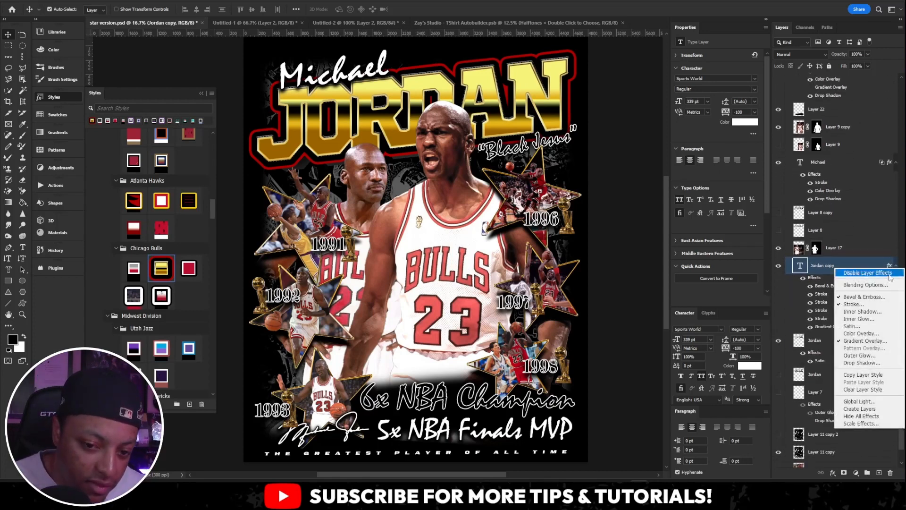
click(876, 424)
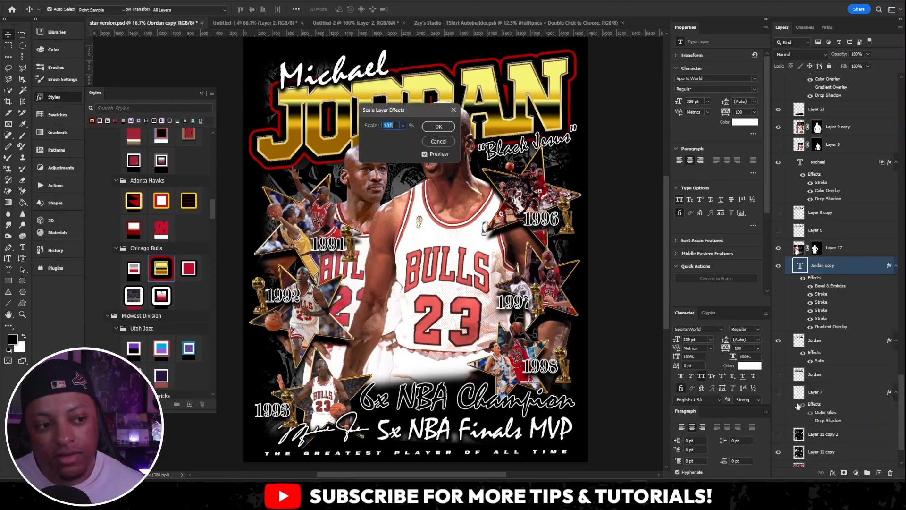
mouse_move(405, 115)
mouse_down()
mouse_move(586, 174)
mouse_move(581, 196)
mouse_up()
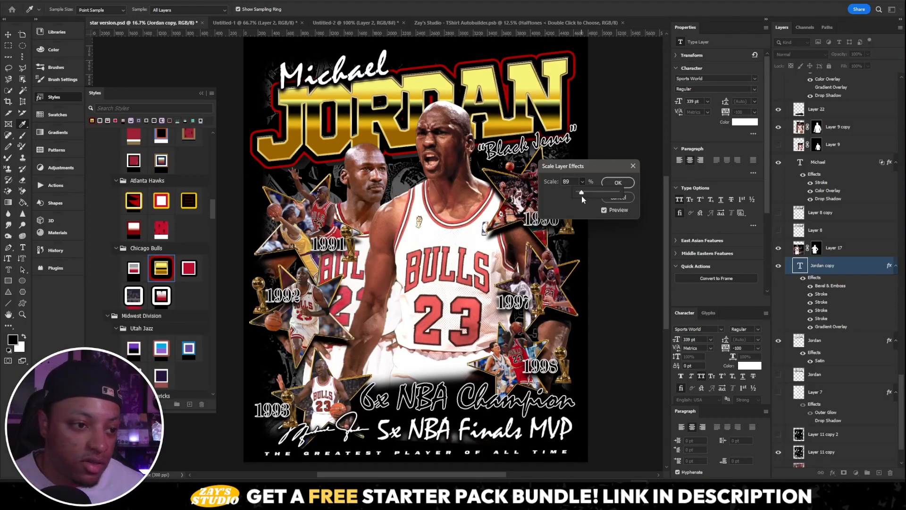
drag(583, 195, 581, 194)
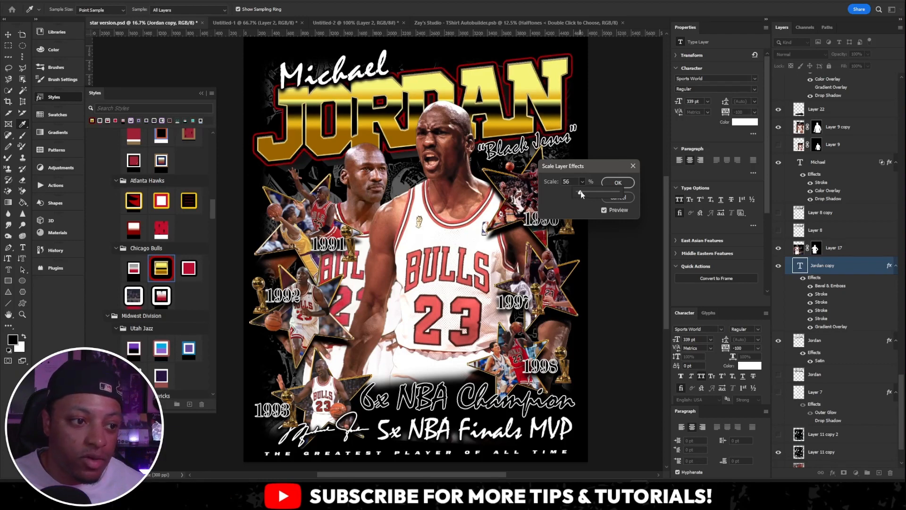
click(616, 182)
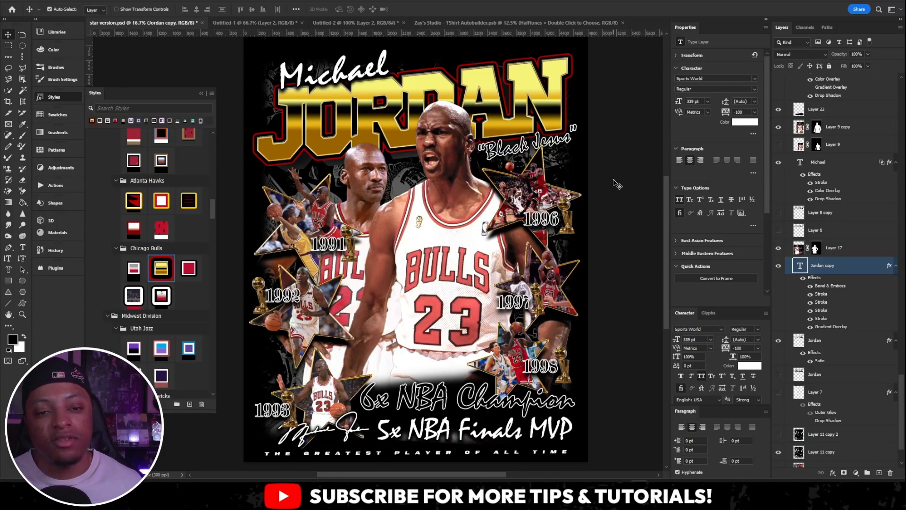
- Examine the Stroke and Bevel & Emboss settings in the JORDAN title's layer style and leave without changes
right_click(889, 266)
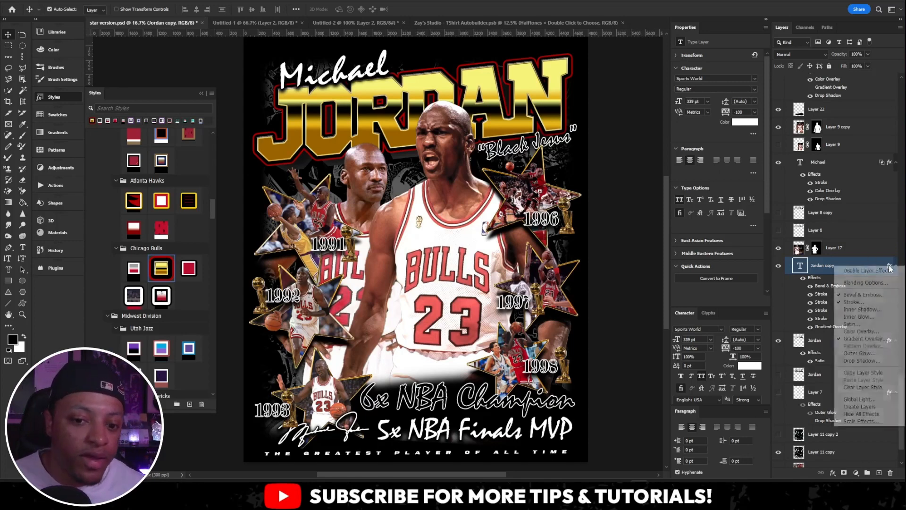
click(872, 284)
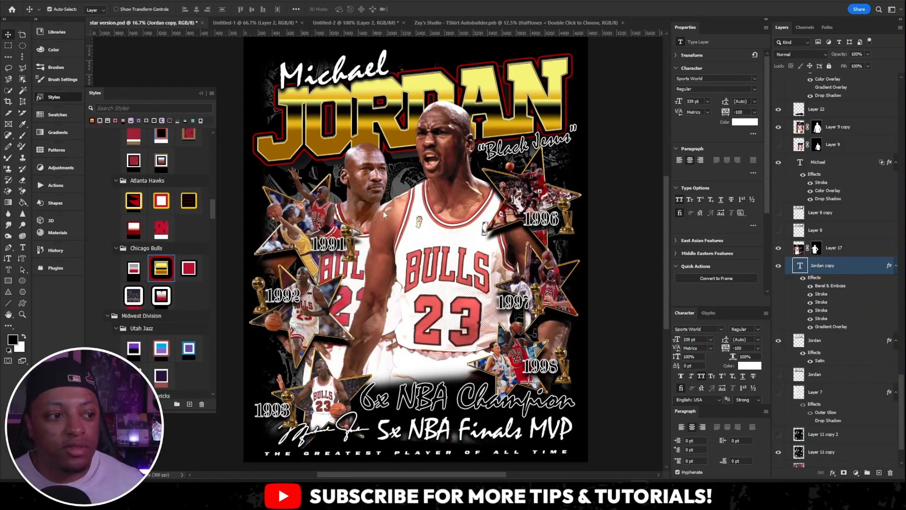
double_click(849, 266)
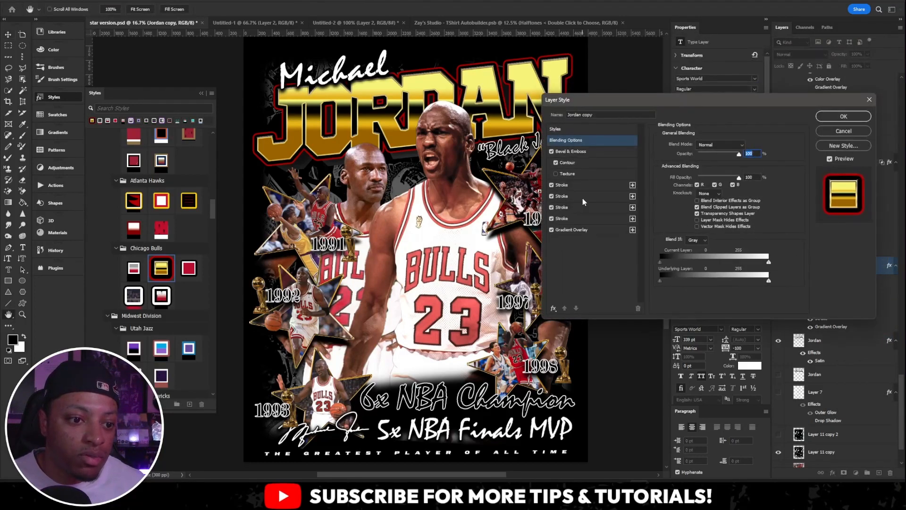
click(581, 184)
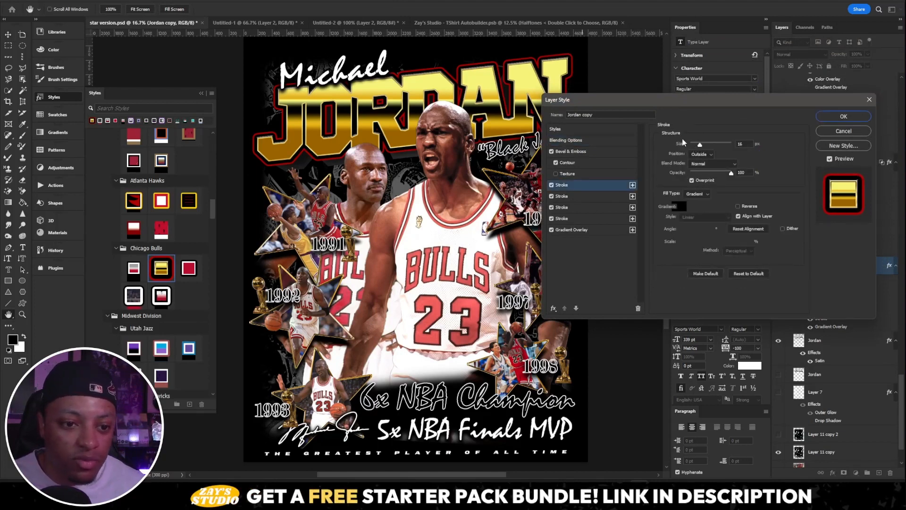
click(571, 219)
click(573, 152)
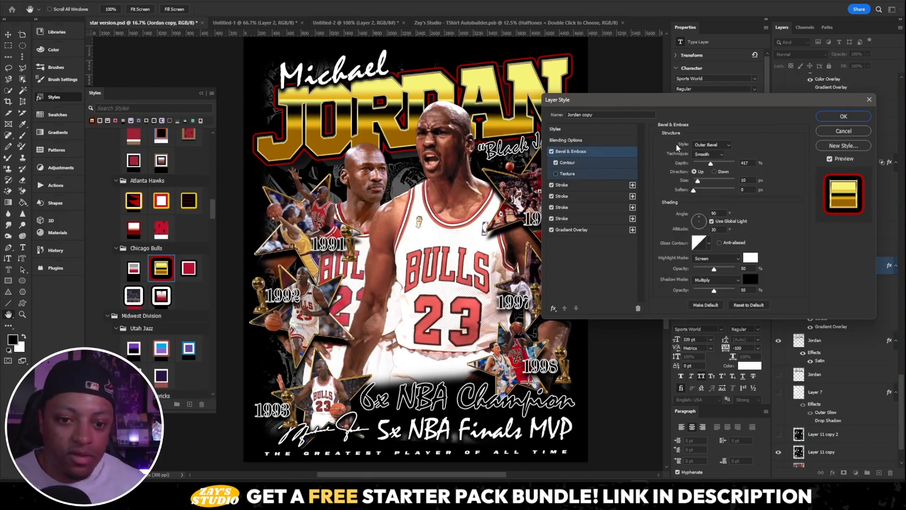
click(853, 132)
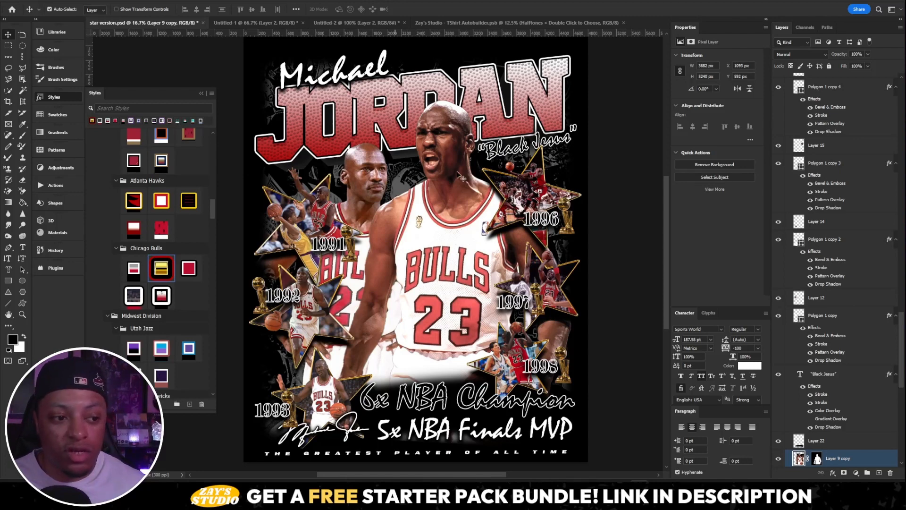
- Try a Selective Color adjustment directly on Layer 9 copy, testing preset 2 with the Reds' cyan at +11, and apply preset 4
click(202, 93)
click(79, 1)
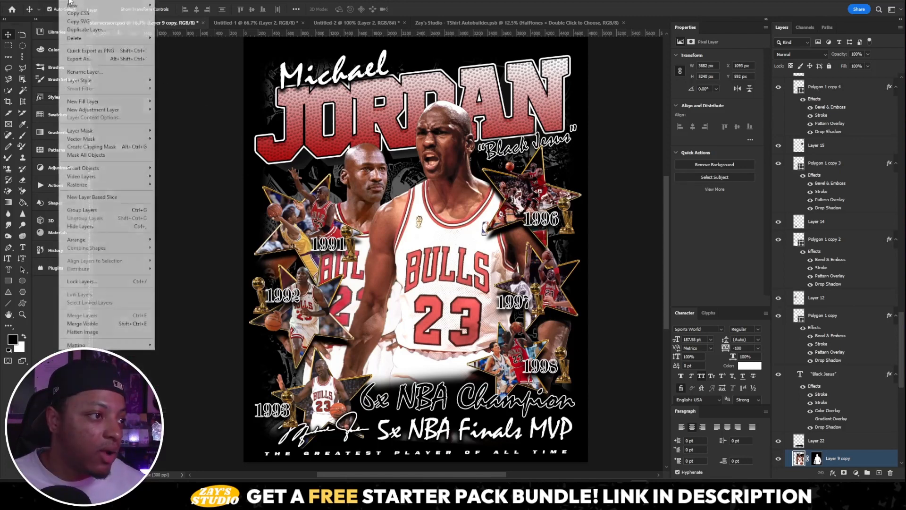
mouse_move(52, 1)
mouse_move(65, 18)
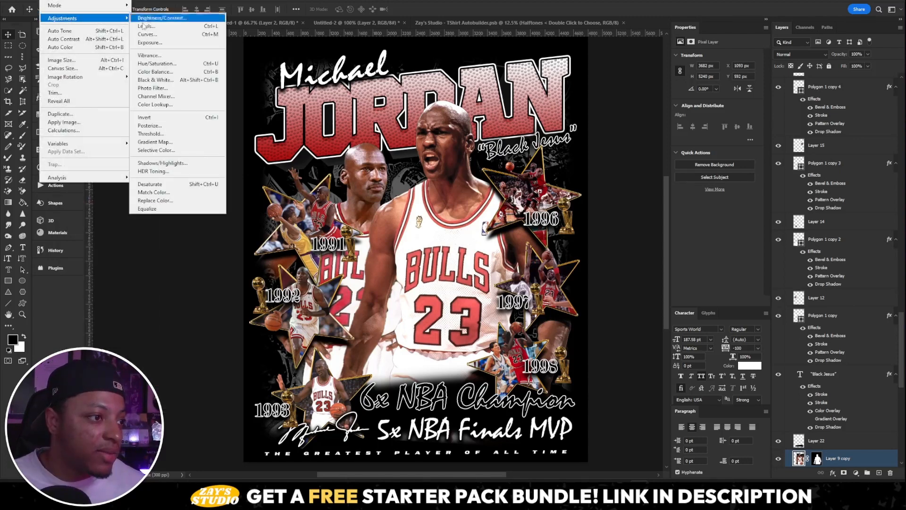
click(172, 150)
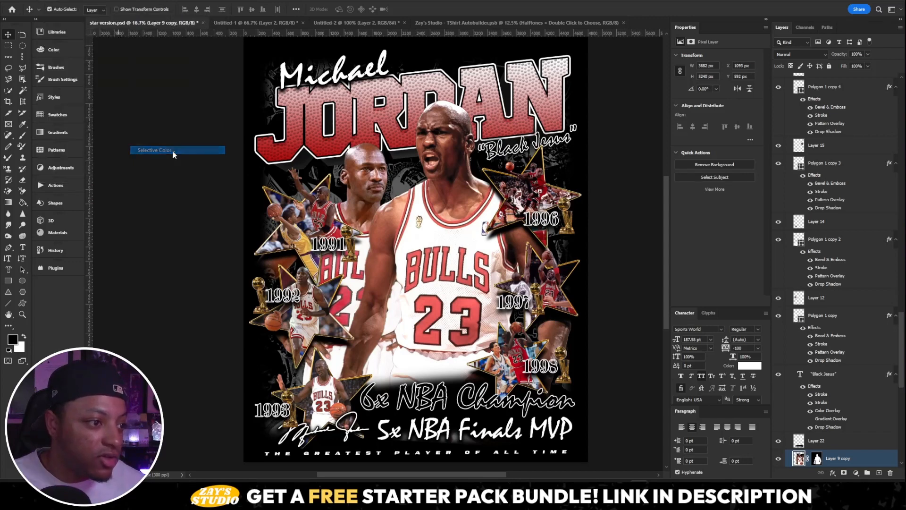
click(515, 220)
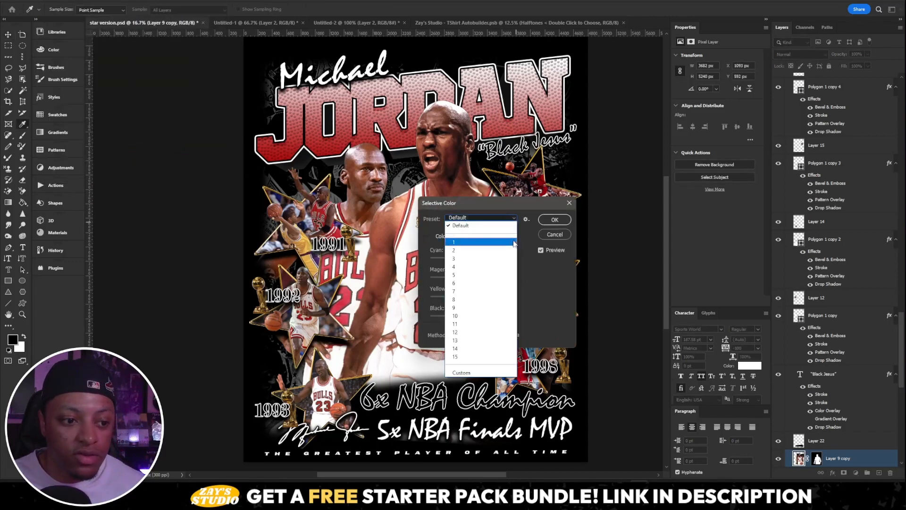
click(447, 250)
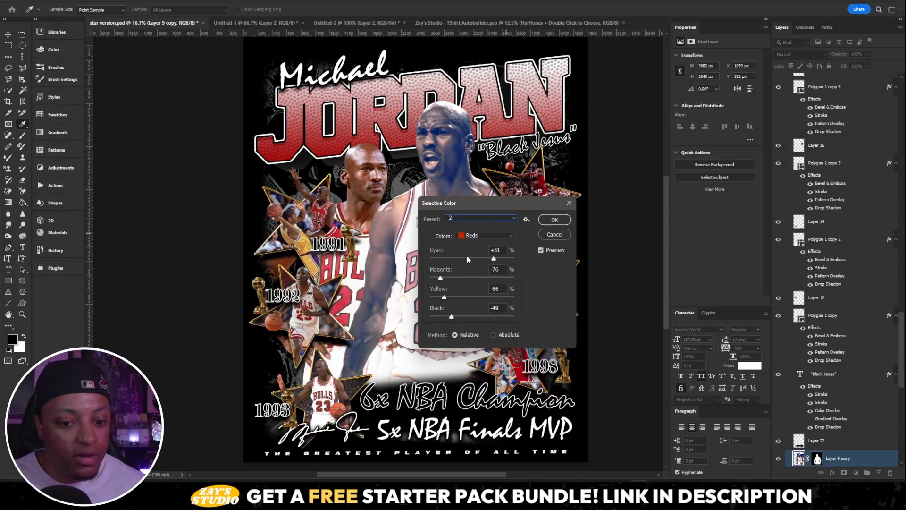
drag(493, 258, 477, 258)
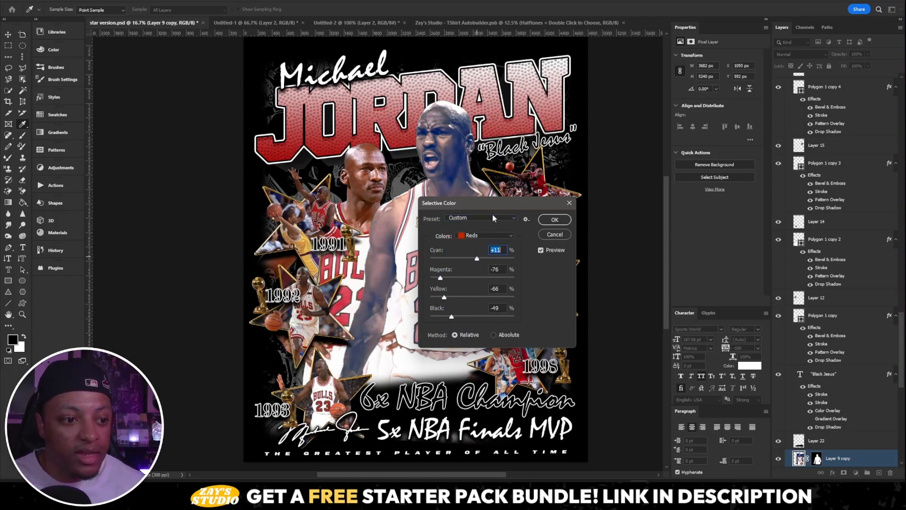
click(486, 270)
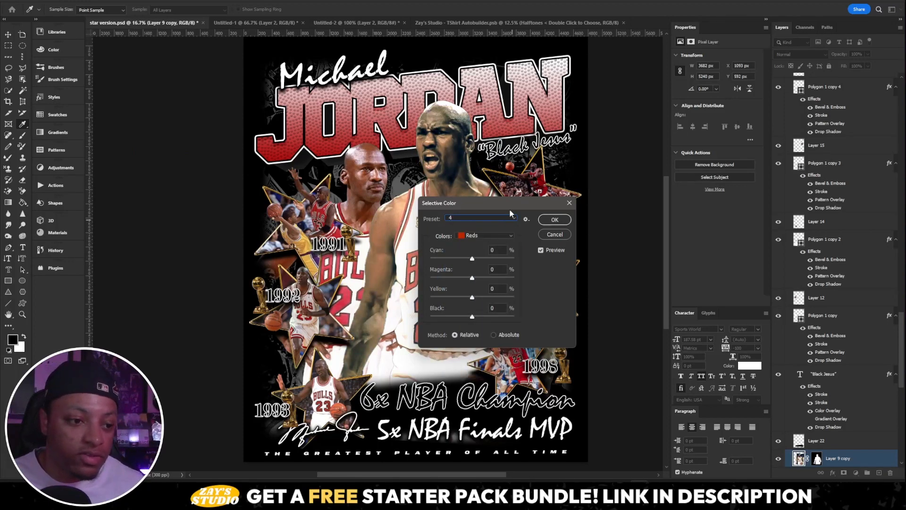
click(555, 221)
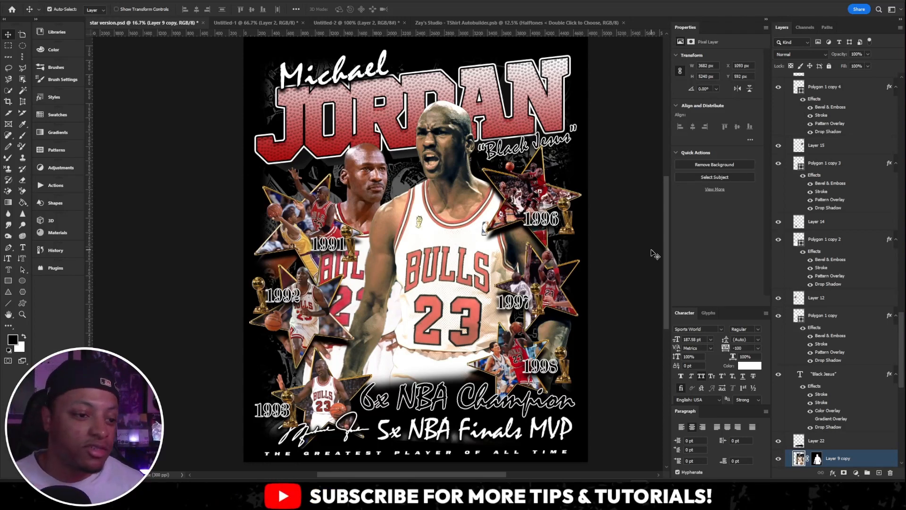
- Add a Selective Color adjustment layer directly above Layer 9 copy
scroll(830, 331, down, 2)
click(856, 473)
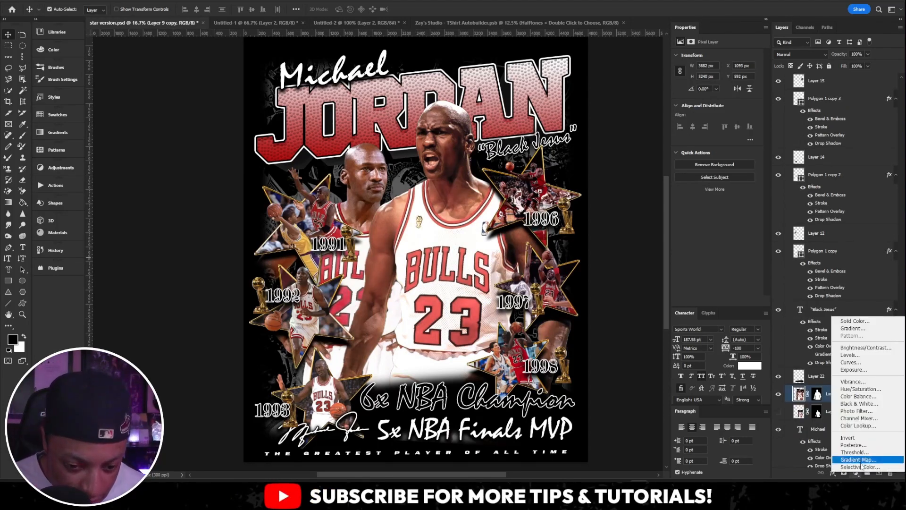
click(857, 476)
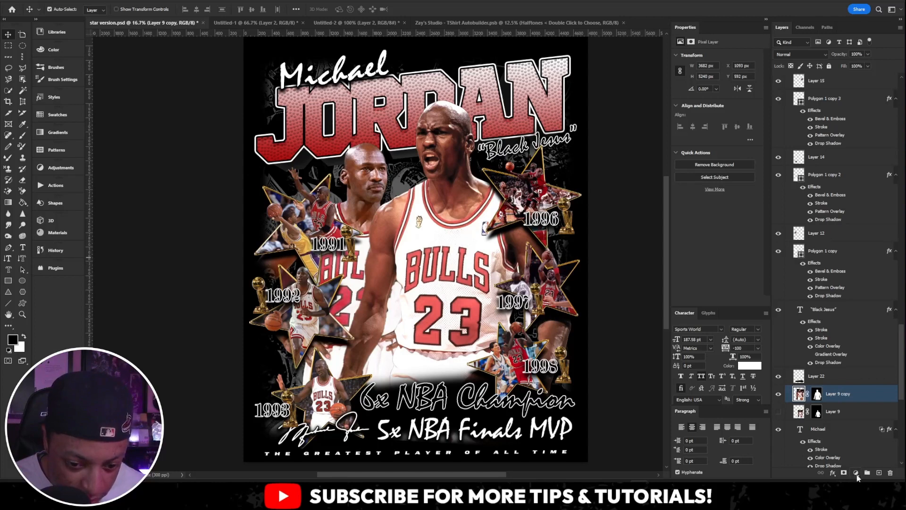
click(856, 472)
click(850, 465)
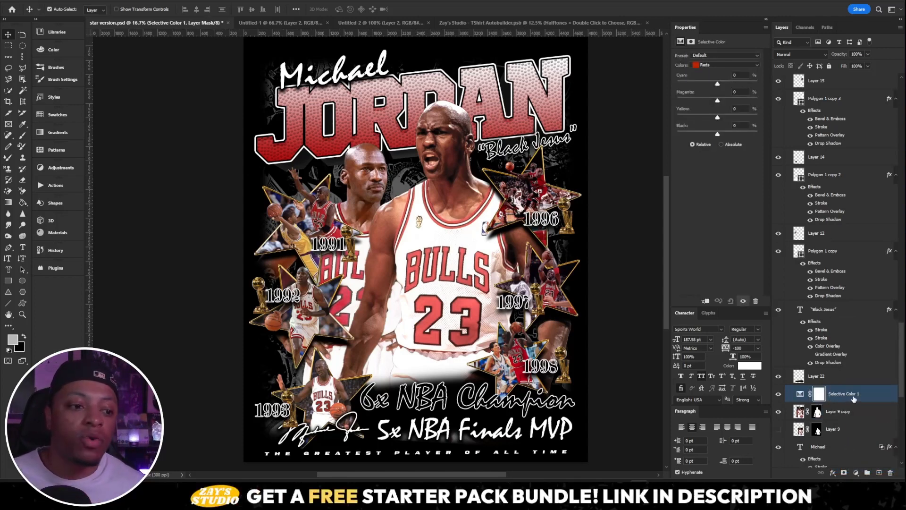
- Try Selective Color presets 6, 13 and 1 on the unclipped adjustment layer
click(722, 54)
click(724, 110)
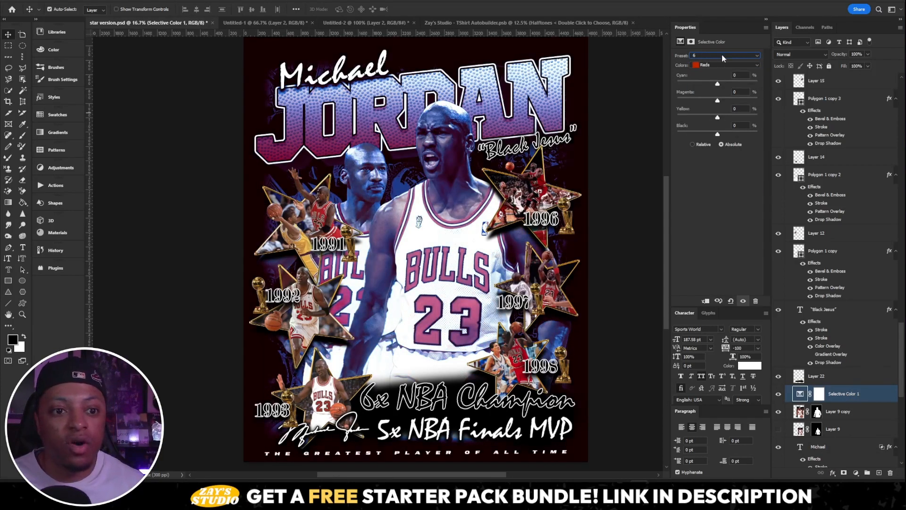
click(721, 54)
click(721, 157)
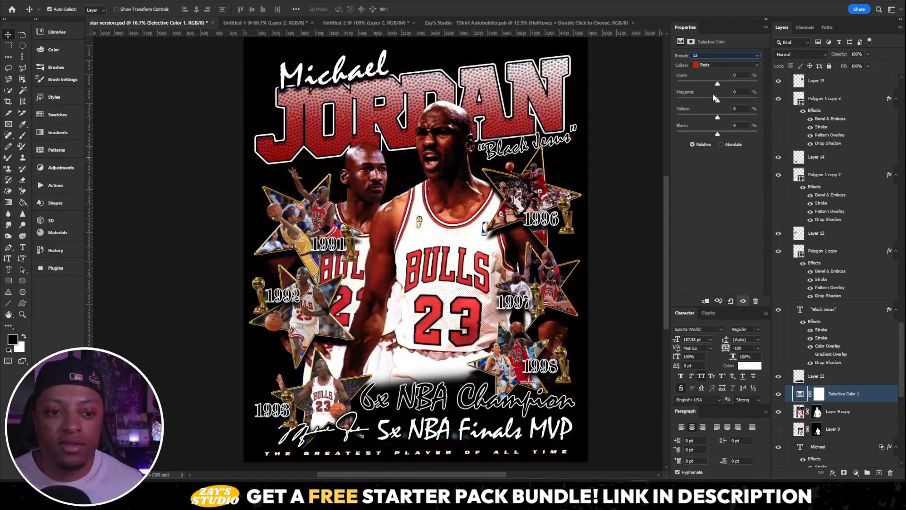
click(720, 55)
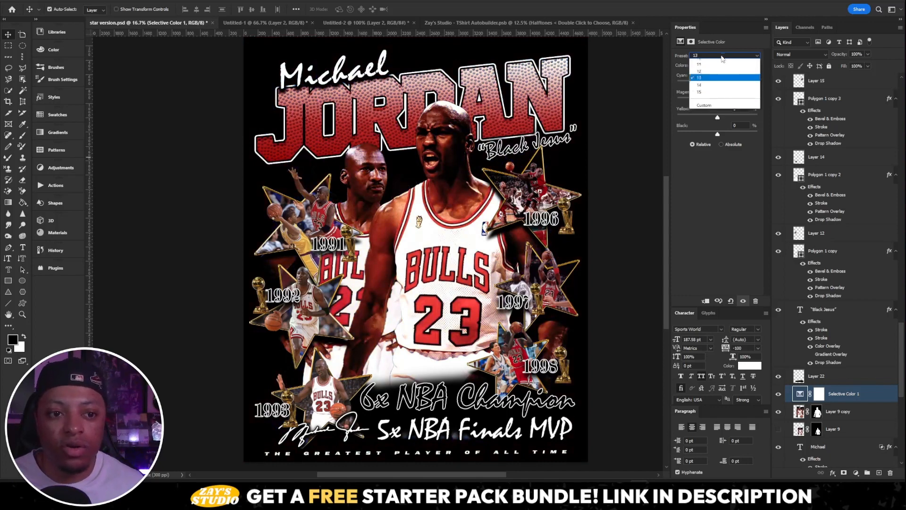
click(720, 77)
- Clip the Selective Color 1 adjustment layer to Layer 9 copy with a clipping mask
right_click(870, 395)
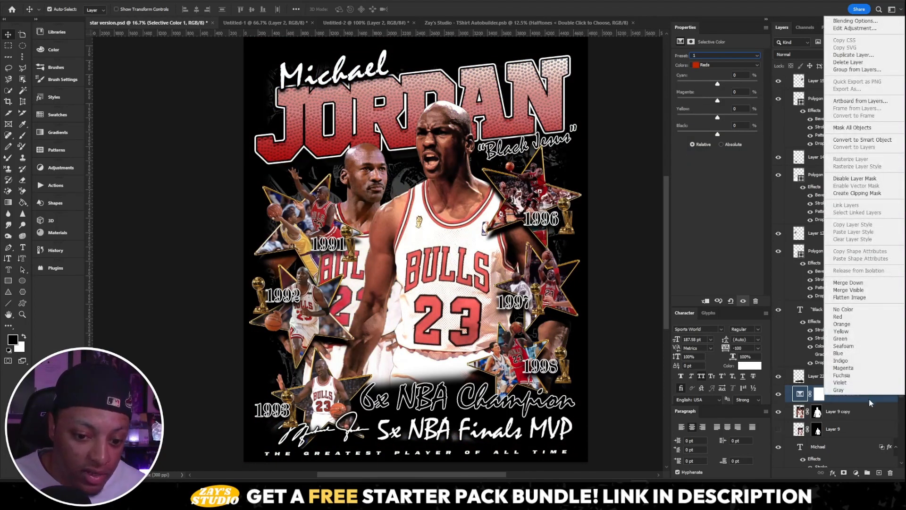
right_click(868, 400)
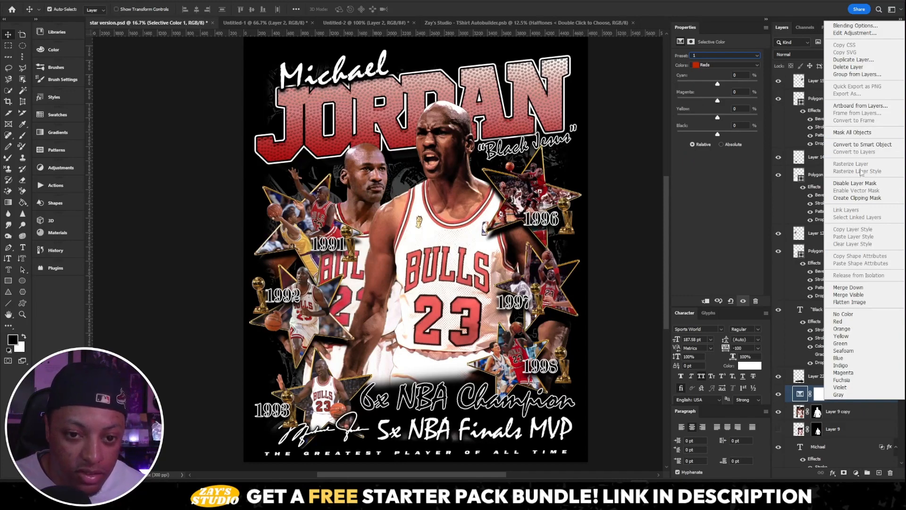
click(865, 198)
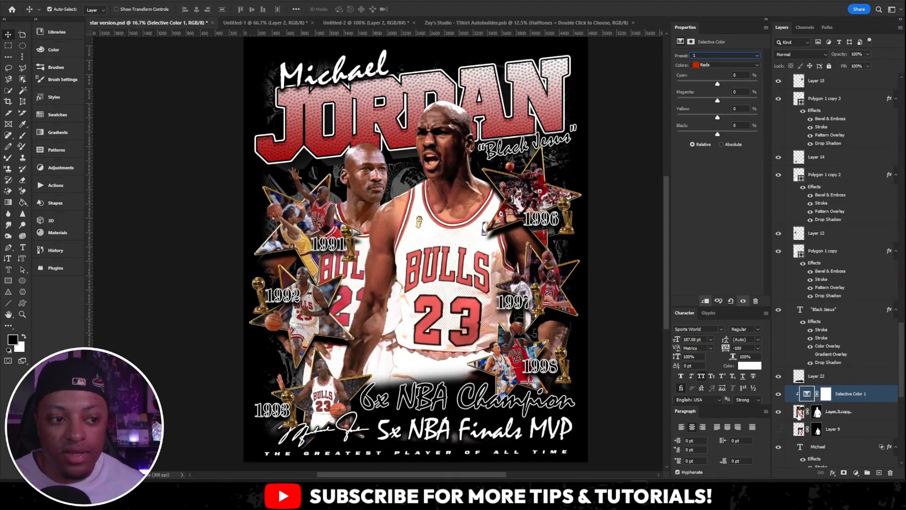
click(841, 414)
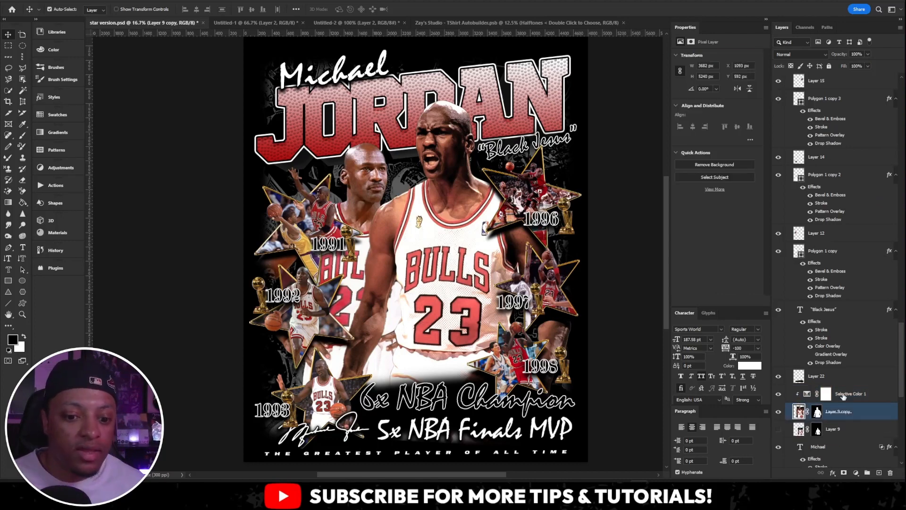
- Try preset 2 on the clipped Selective Color layer with the Reds' cyan changed to +30
click(843, 395)
drag(716, 86, 706, 85)
click(708, 56)
click(709, 132)
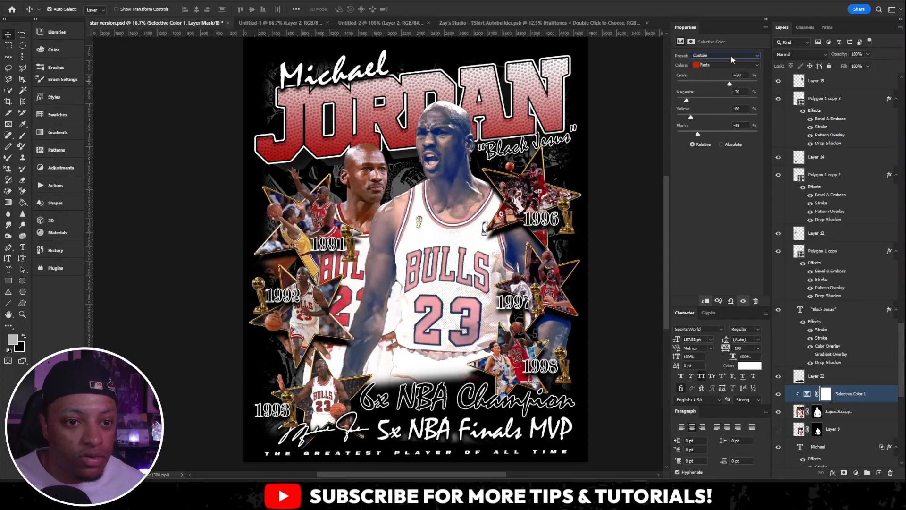
- Try presets 7 and 8 on the clipped Selective Color layer
click(732, 58)
click(720, 118)
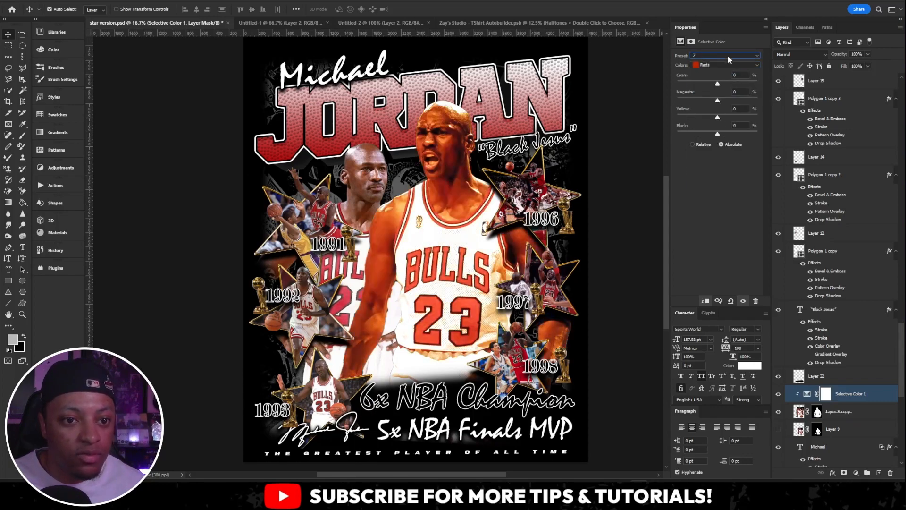
click(728, 56)
click(716, 126)
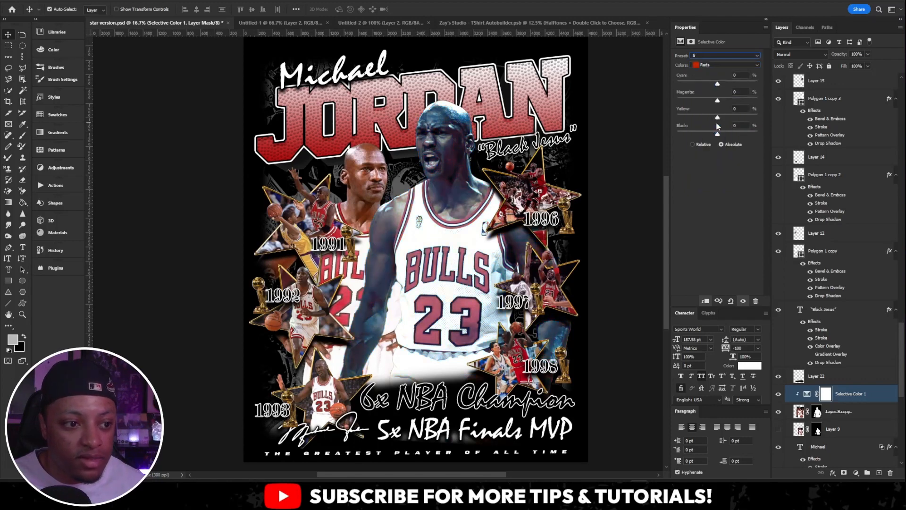
- Set the Selective Color 1 layer to preset 11 and hide the adjustment layer
click(851, 377)
click(851, 395)
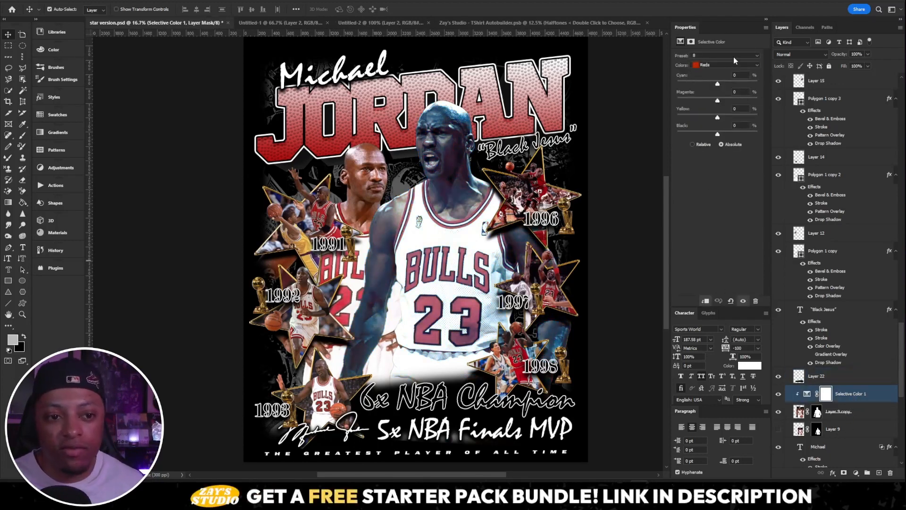
click(734, 56)
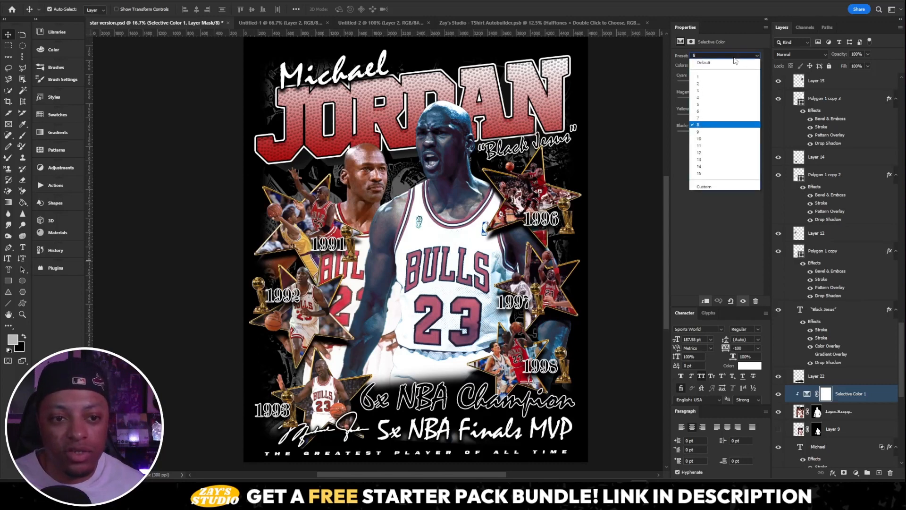
click(721, 146)
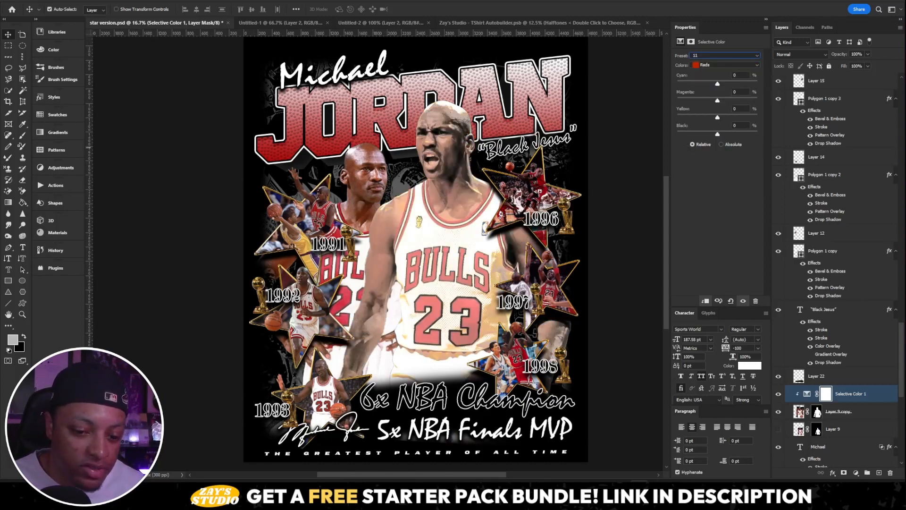
click(778, 394)
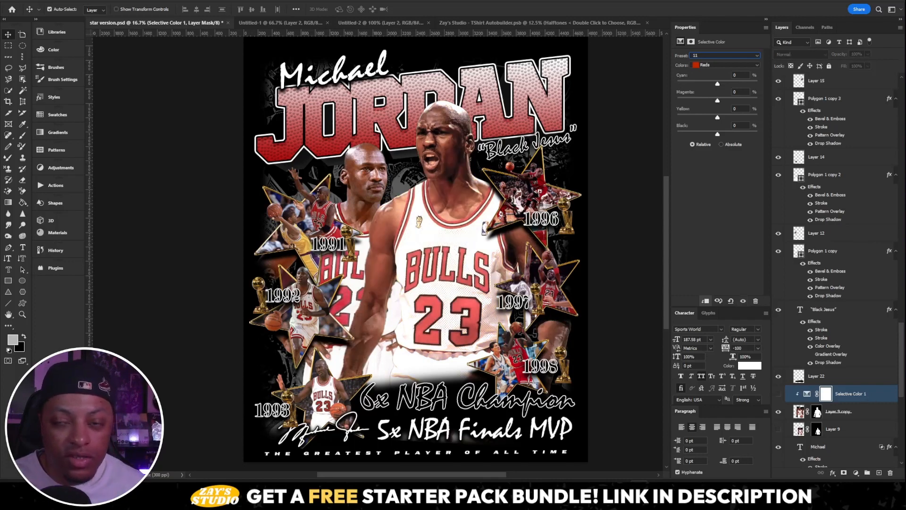
click(65, 1)
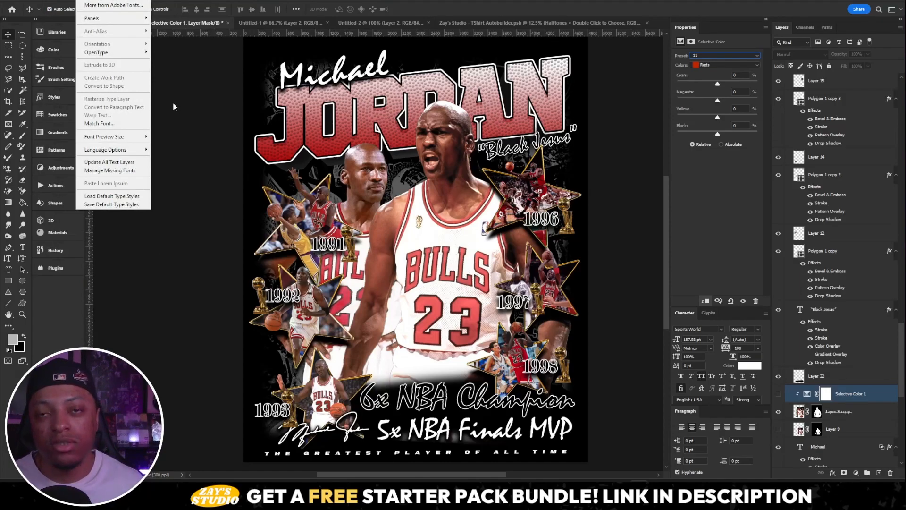
click(807, 393)
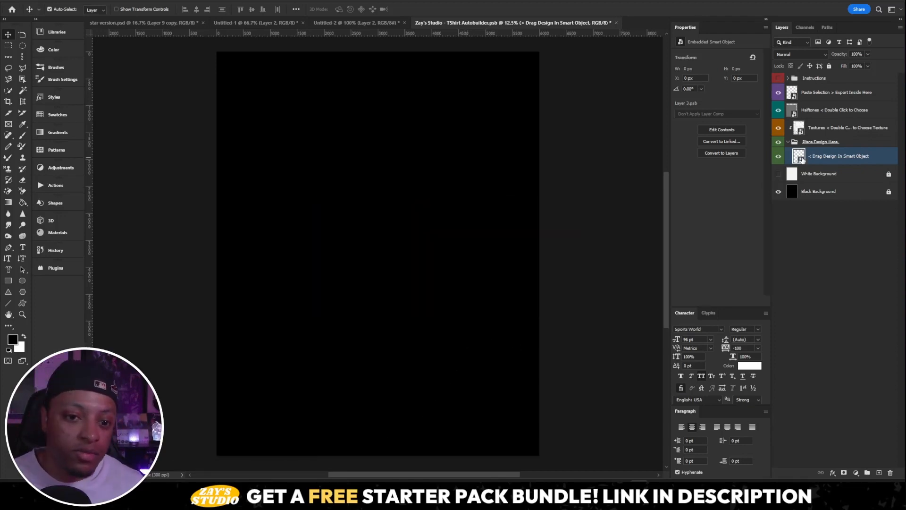
- Paste the Jordan design into the "< Drag Design In Smart Object" contents of the TShirt Autobuilder document and close them, keeping the changes
double_click(802, 159)
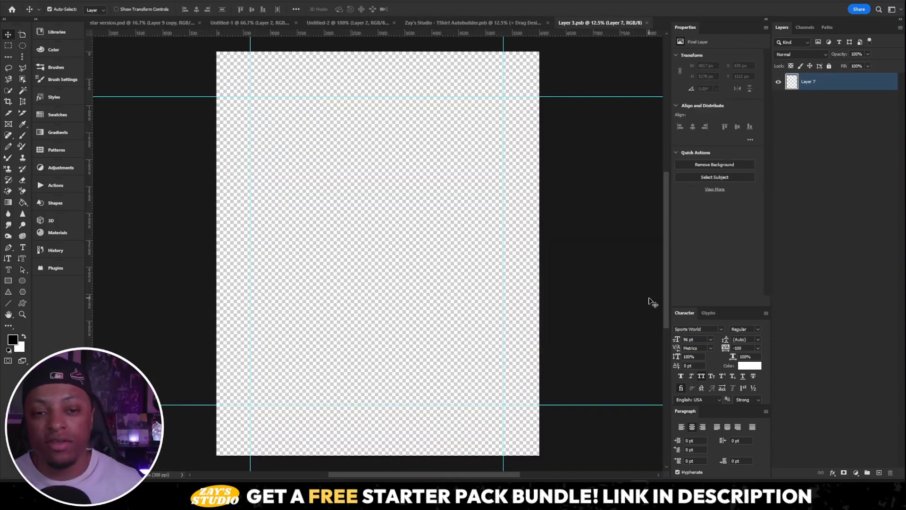
key(ctrl+v)
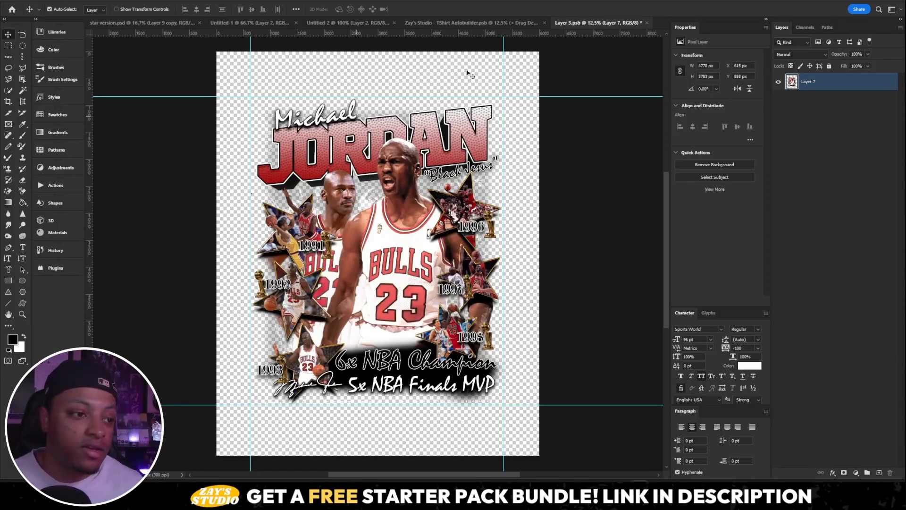
click(647, 23)
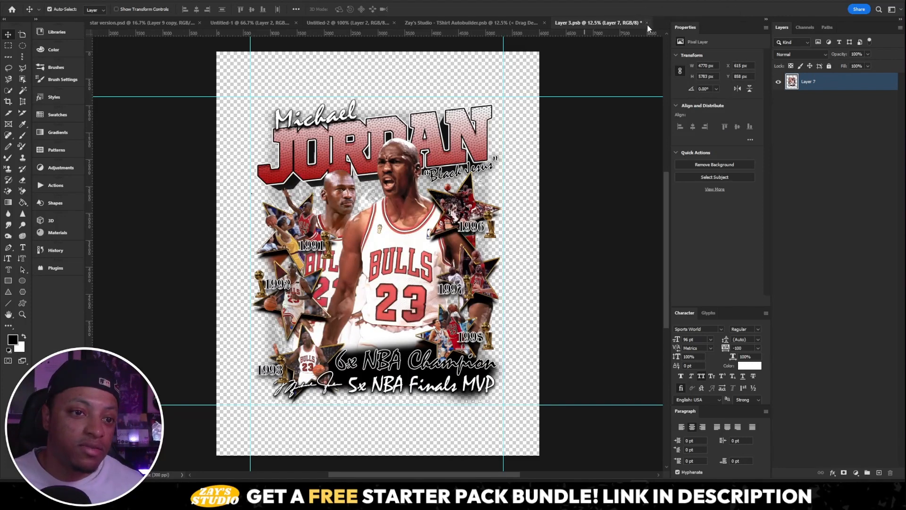
click(420, 173)
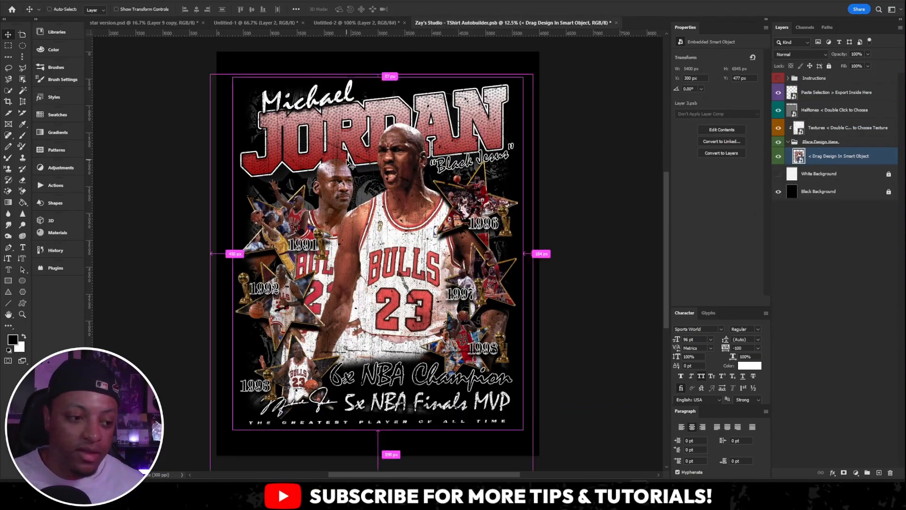
- Examine the halftone dots and distressed texture on the jersey at 100% and across the design at 25%
key(ctrl+equal)
key(ctrl+equal)
key(ctrl+equal)
key(ctrl+equal)
key(ctrl+equal)
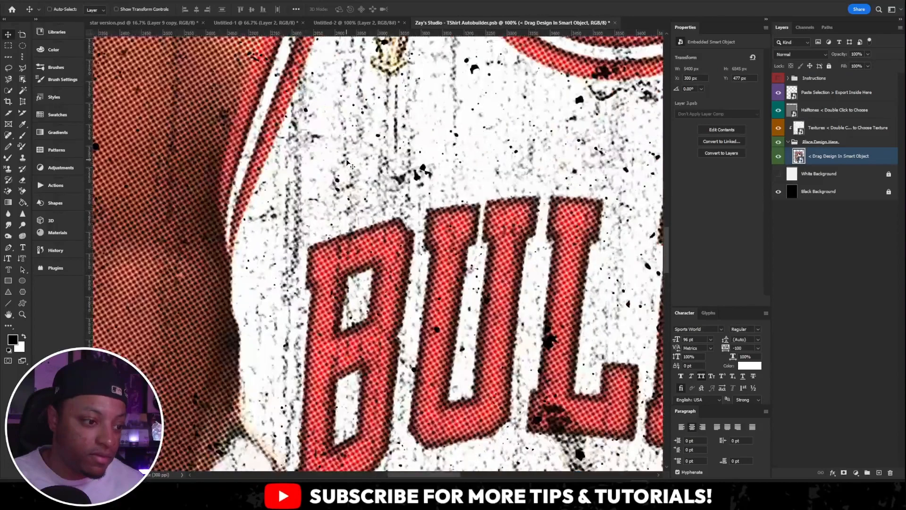
key(ctrl+minus)
key(ctrl+minus)
key(ctrl+minus)
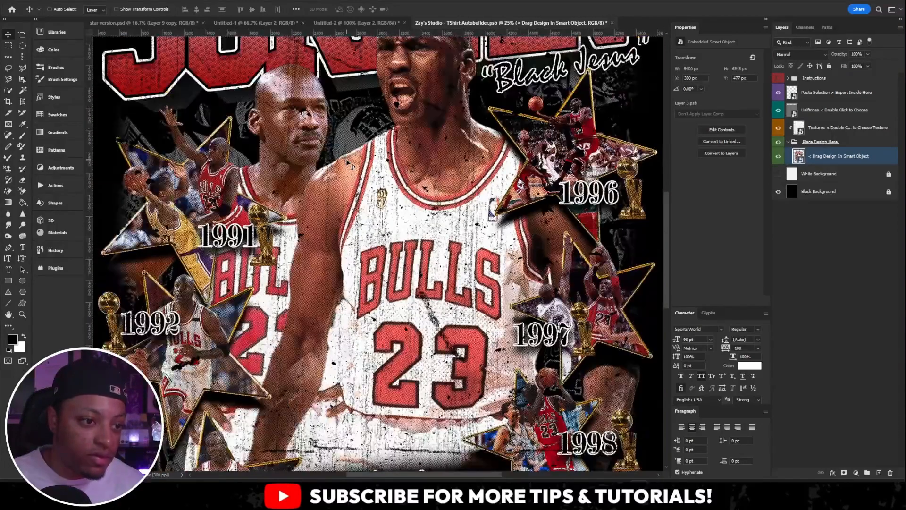
scroll(413, 304, up, 3)
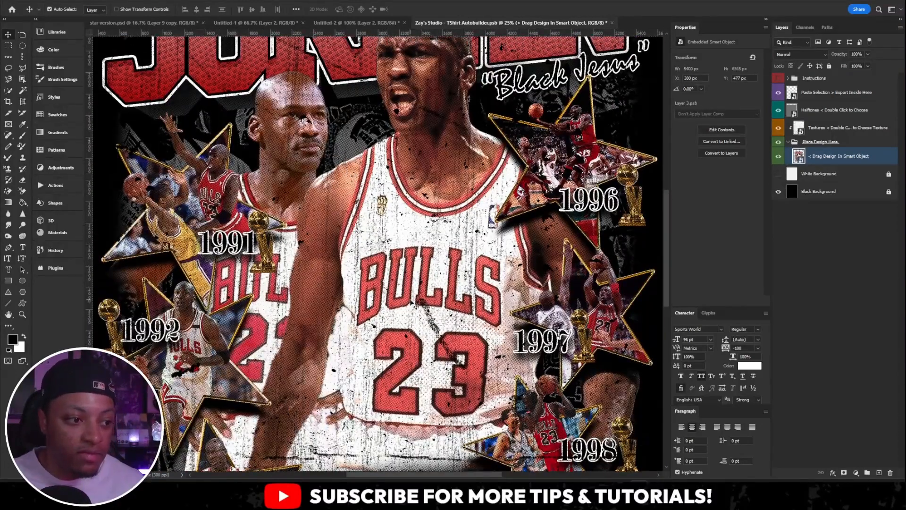
scroll(411, 300, up, 2)
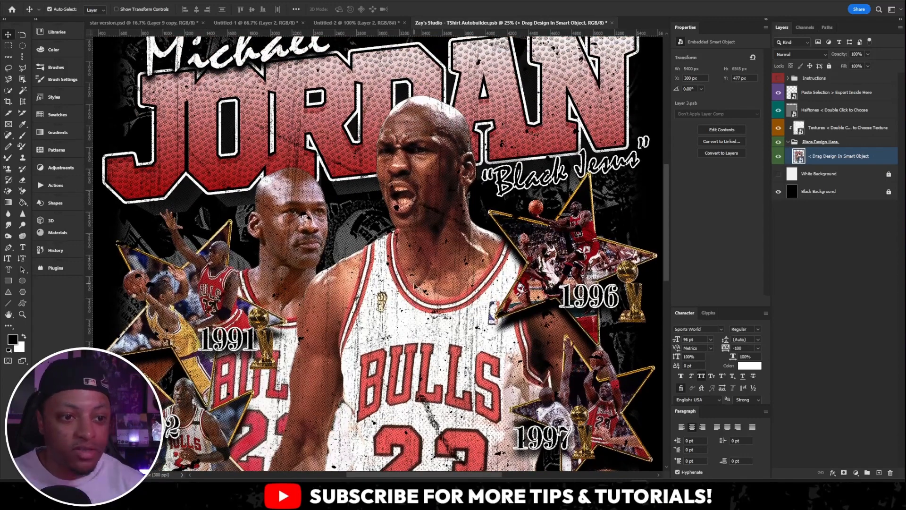
- Select the outline of the "< Drag Design In Smart Object" layer, copy the merged design, and paste it into the "Paste Selection > Export Inside Here" contents
key(ctrl+minus)
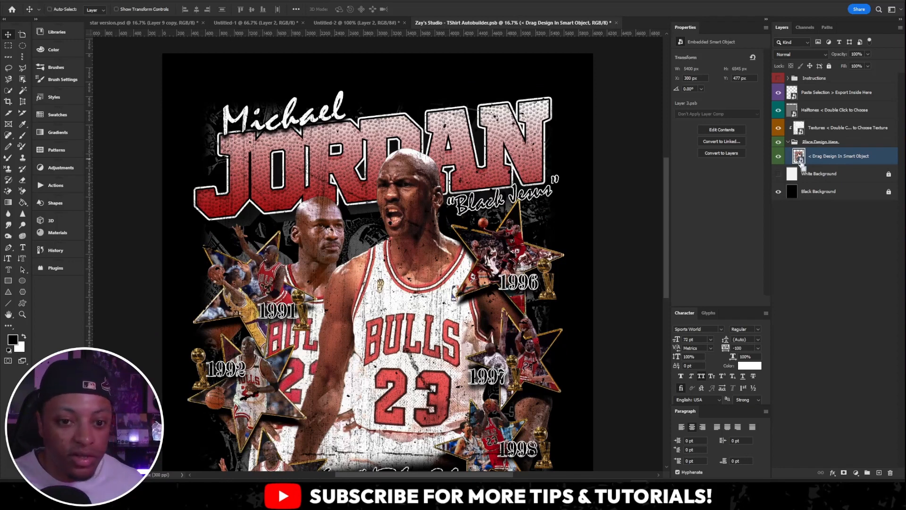
ctrl+click(799, 158)
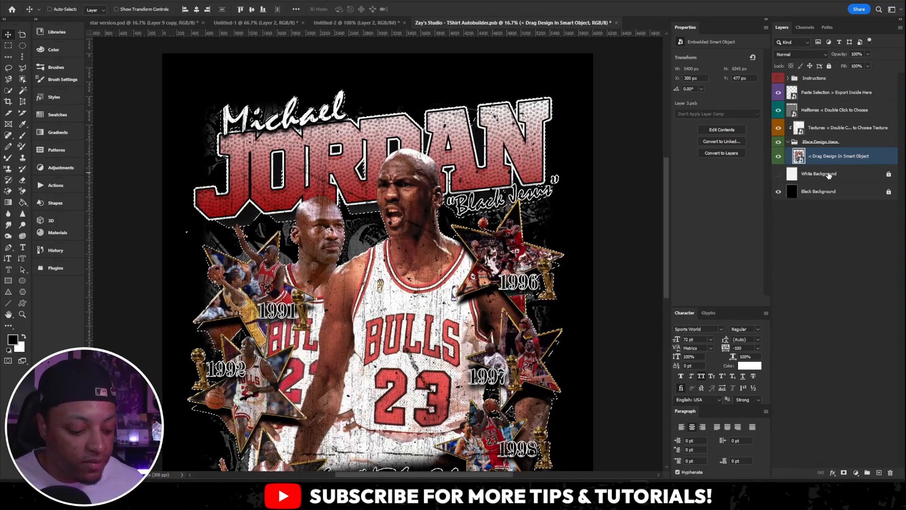
click(796, 94)
double_click(795, 94)
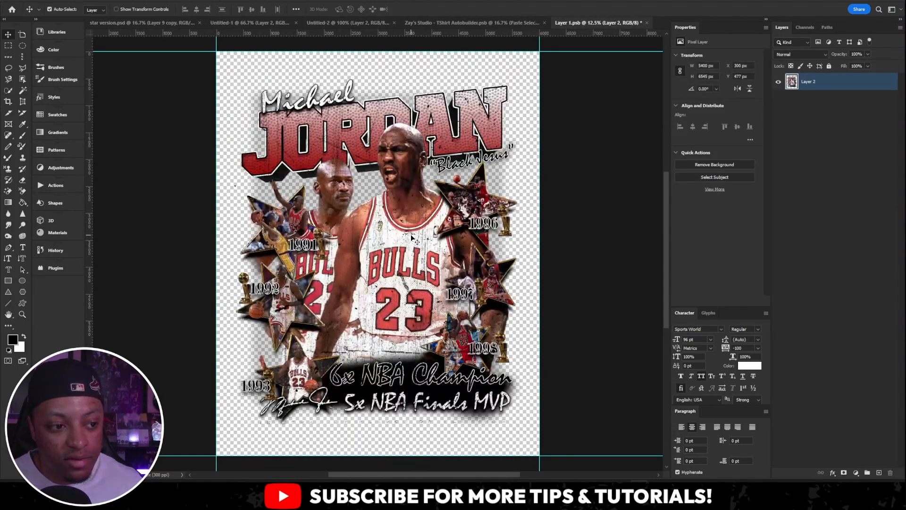
- View the export options for the pasted design layer, inspect its transparent result up close, and return to the TShirt Autobuilder document
right_click(863, 82)
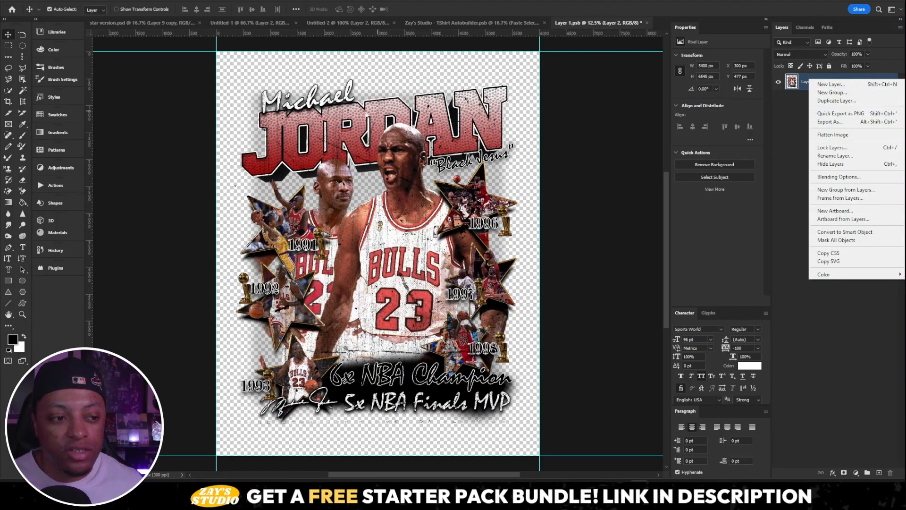
click(432, 213)
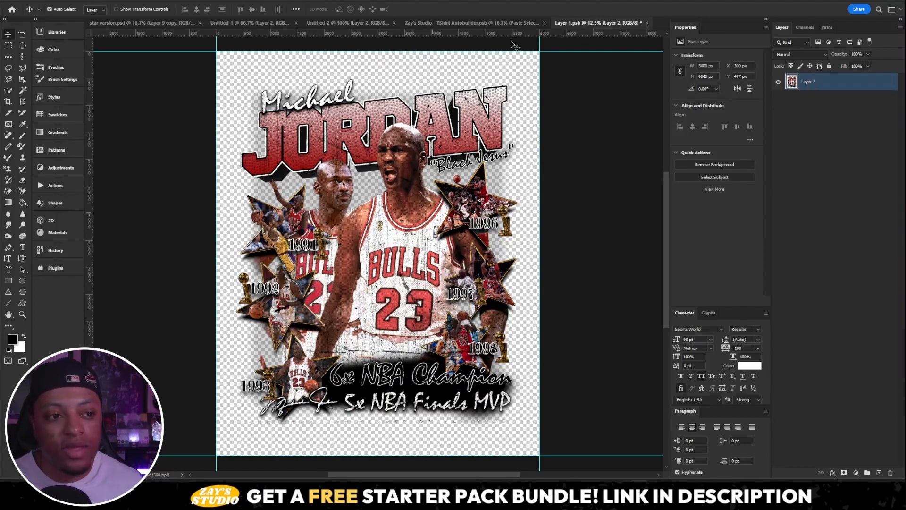
scroll(456, 151, up, 4)
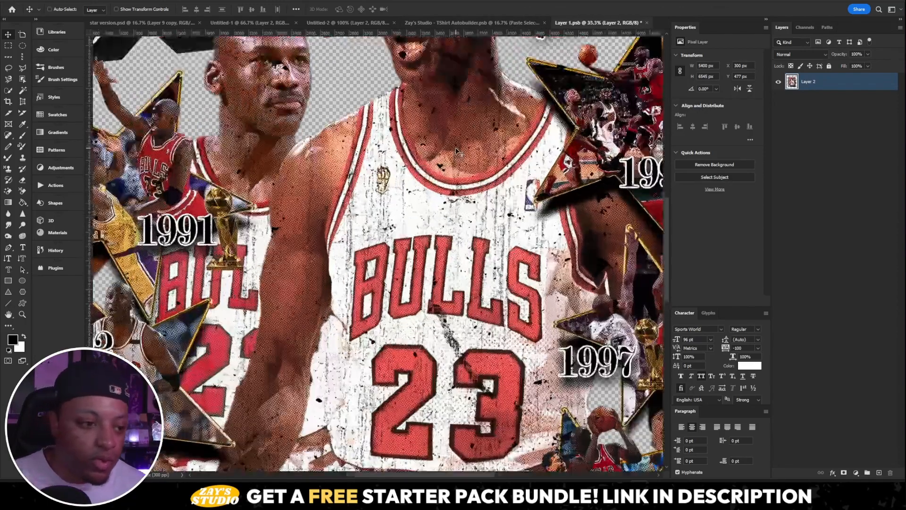
scroll(456, 151, down, 4)
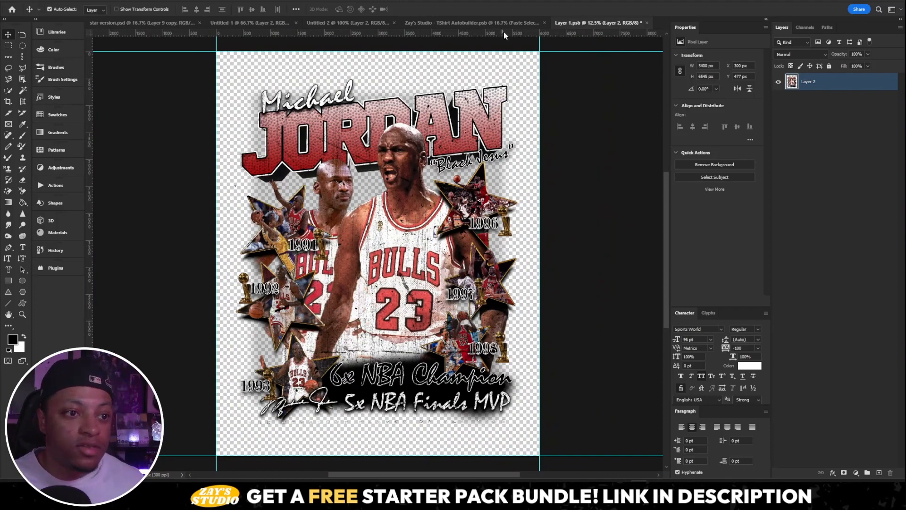
click(513, 22)
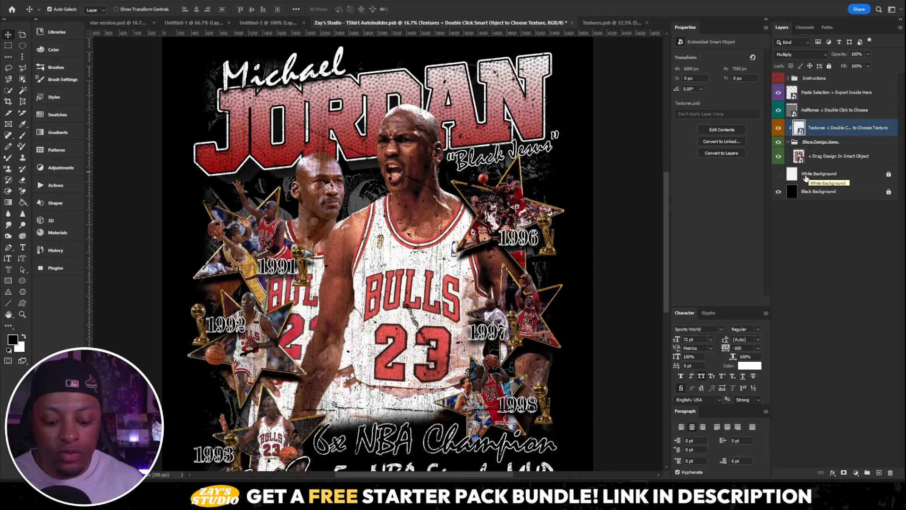
- Review the Flashback Textures and Grunge Pack groups inside the Textures smart object, and return to the TShirt Autobuilder document
key(ctrl+minus)
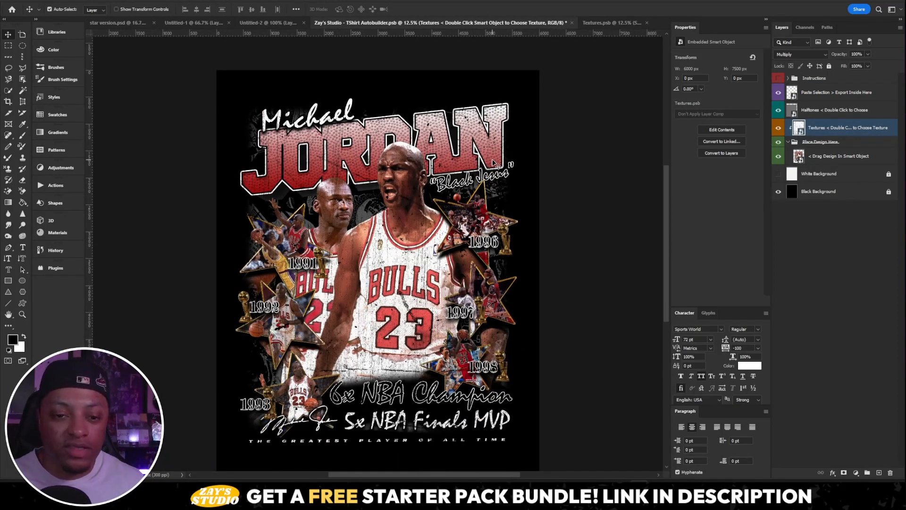
click(608, 23)
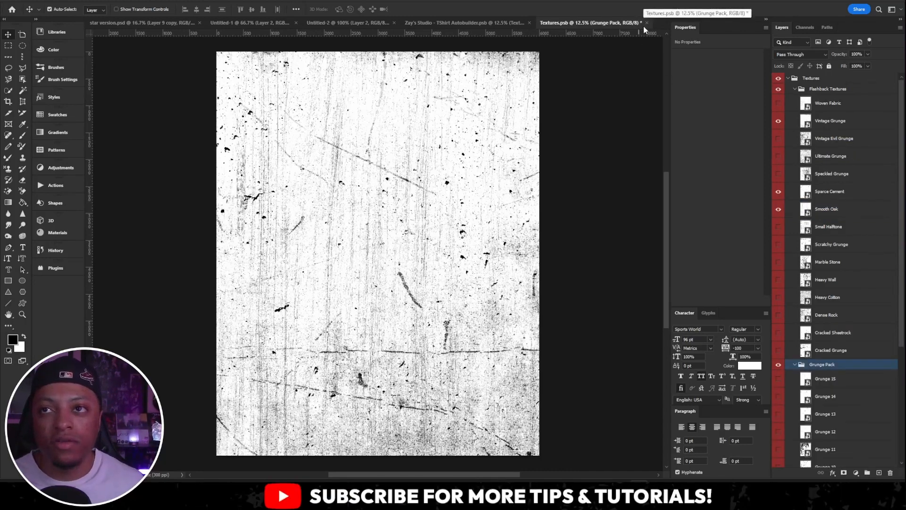
click(510, 24)
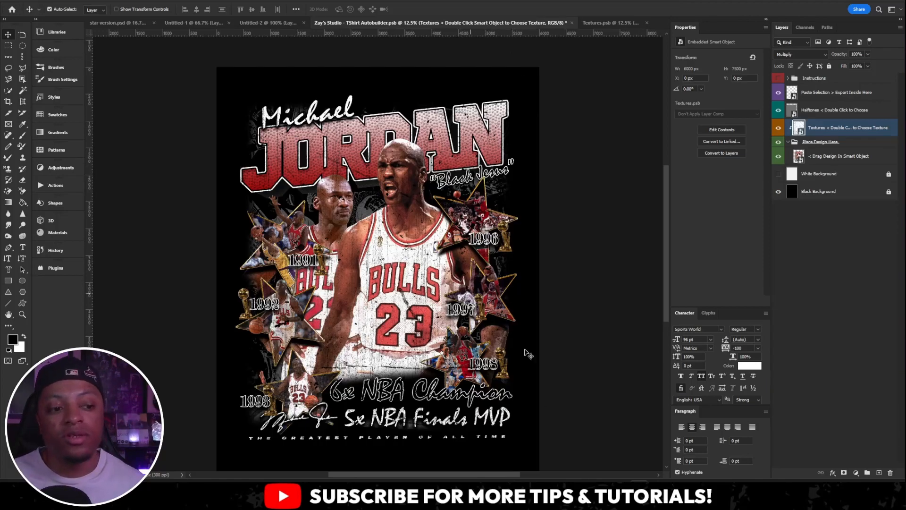